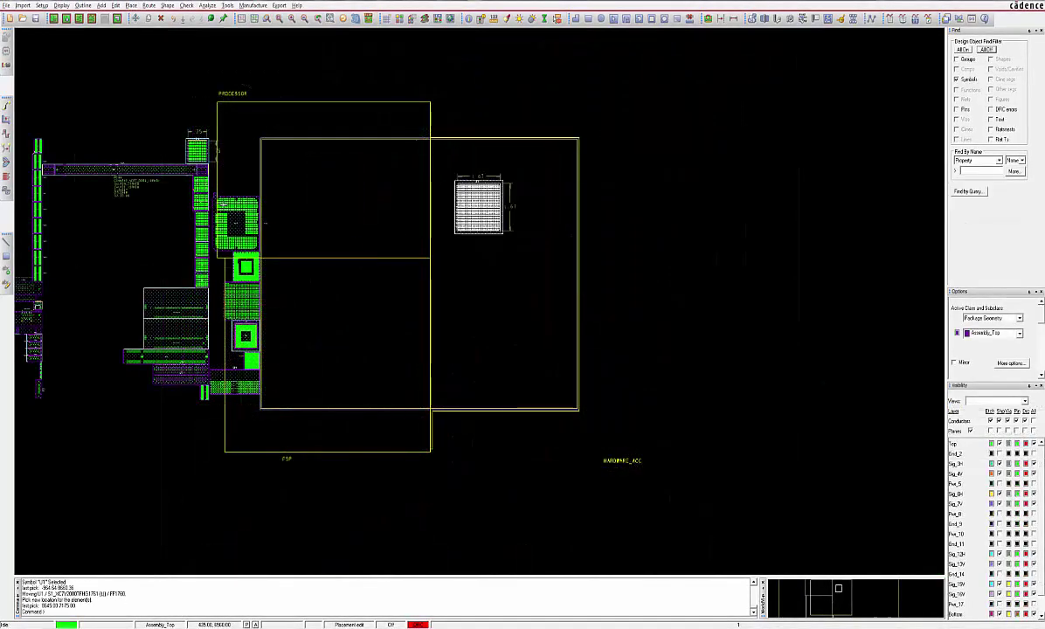
# Reposition the large square BGA component inside the board outline.
pyautogui.click(478, 207)
pyautogui.click(236, 223)
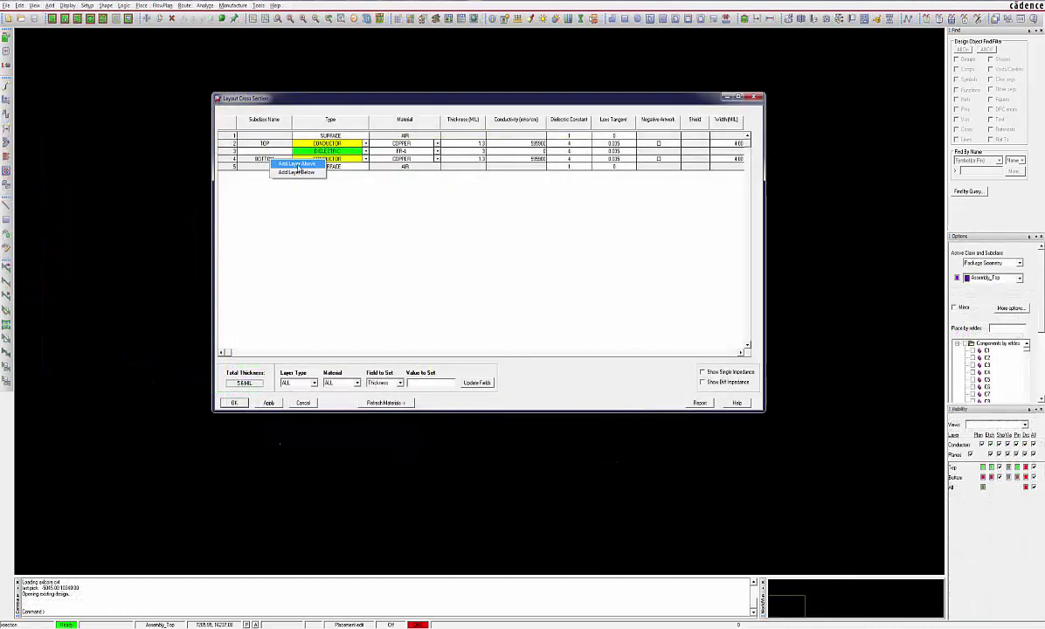
# Add a layer above the BOTTOM conductor in the layout cross section.
pyautogui.click(298, 164)
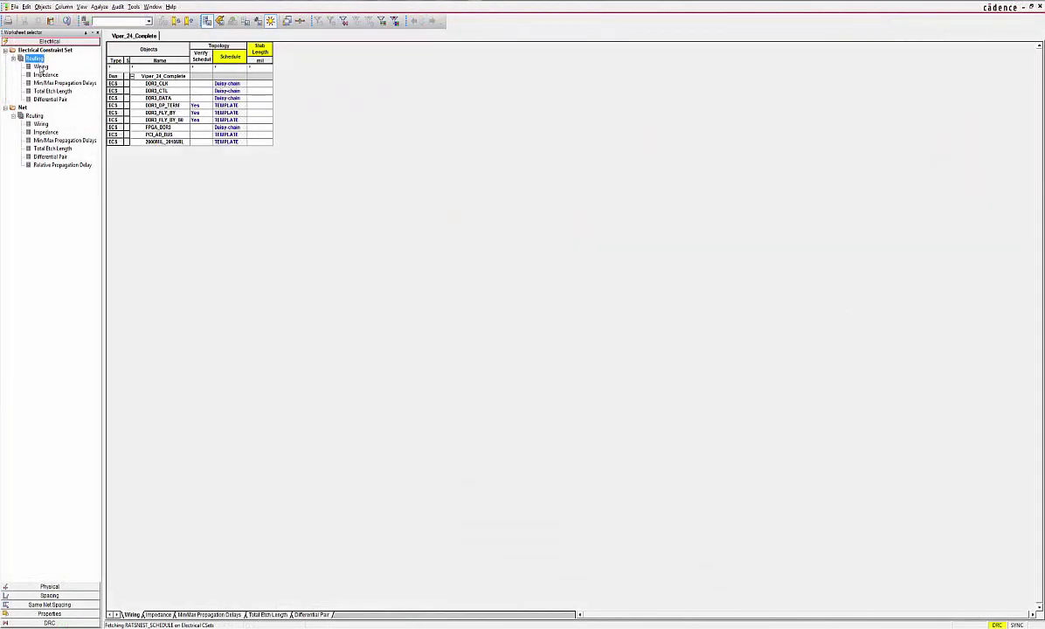
# Review the electrical constraint set and net routing worksheets for impedance, propagation delay, total etch length and differential pairs.
pyautogui.click(45, 75)
pyautogui.click(46, 83)
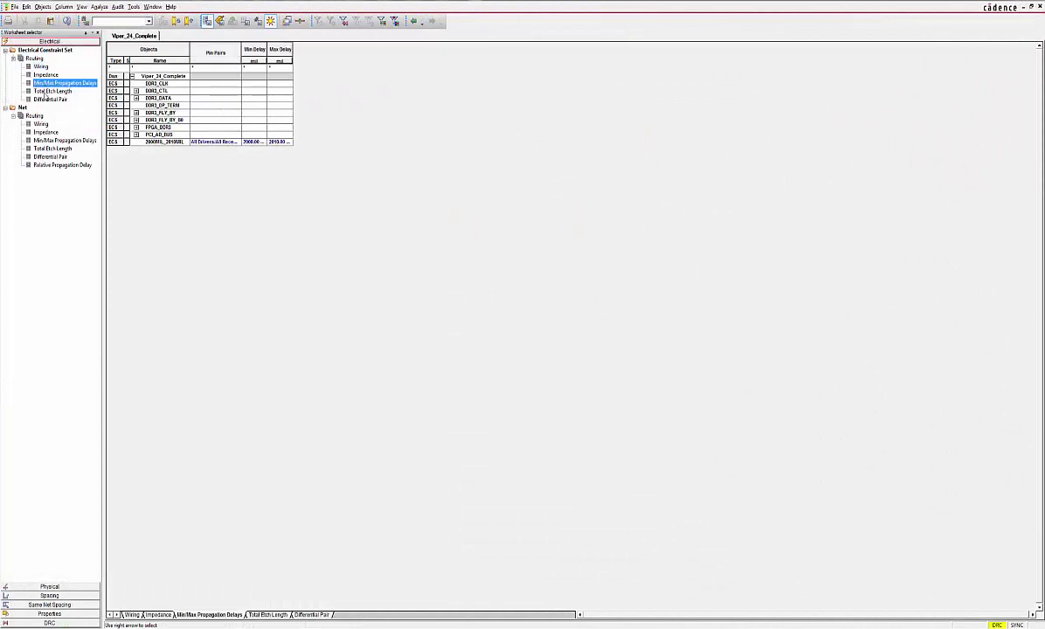
pyautogui.click(50, 99)
pyautogui.click(45, 132)
pyautogui.click(53, 148)
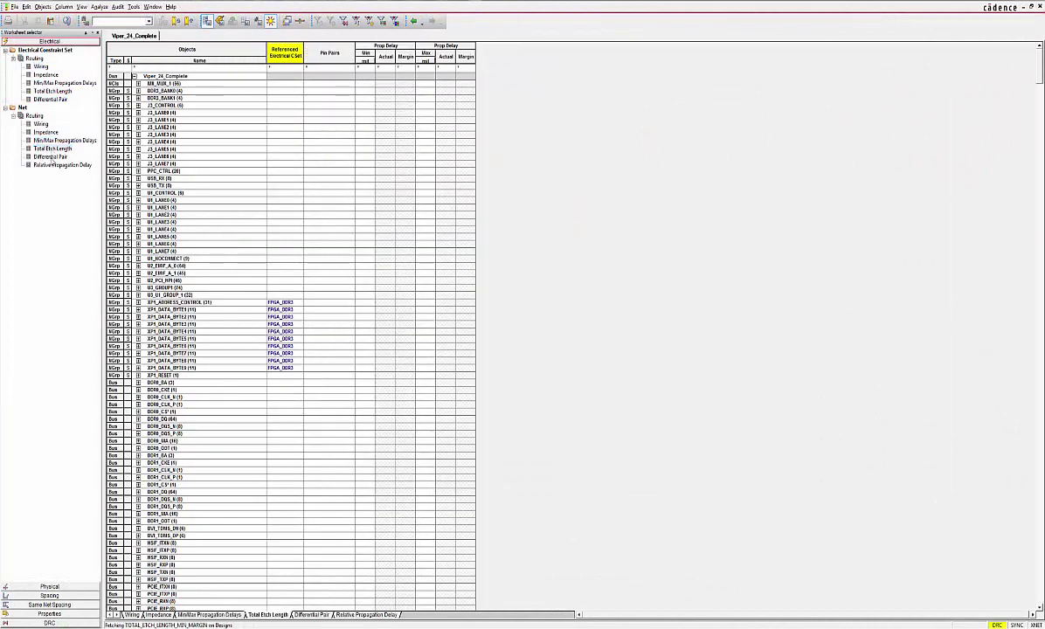
pyautogui.click(61, 164)
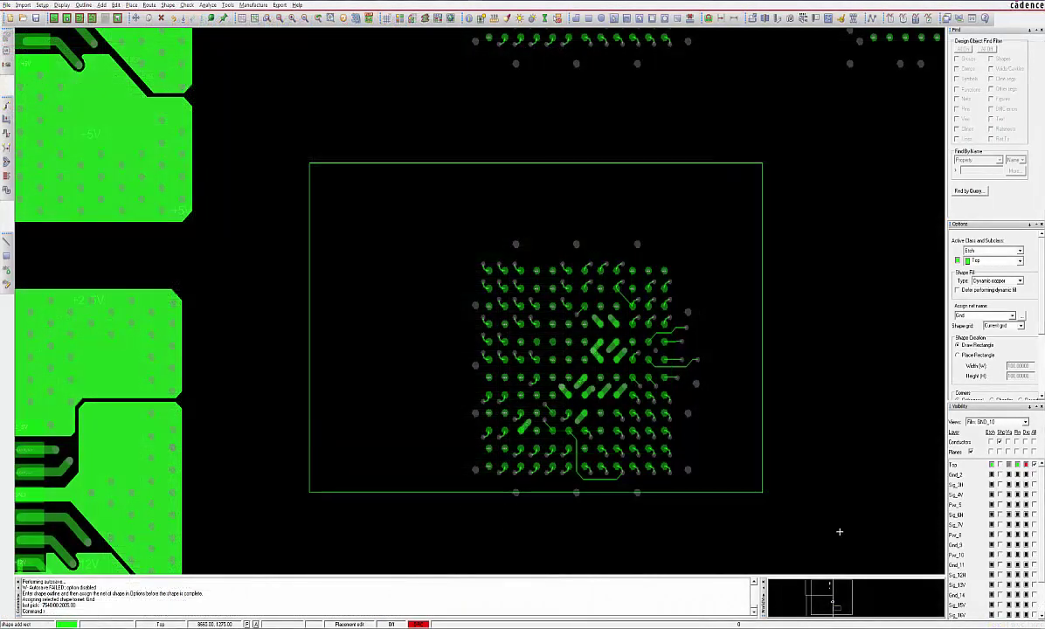
# Draw a rectangular dynamic copper shape for the Gnd net on the Top layer, enclosing the BGA fanout.
pyautogui.click(893, 551)
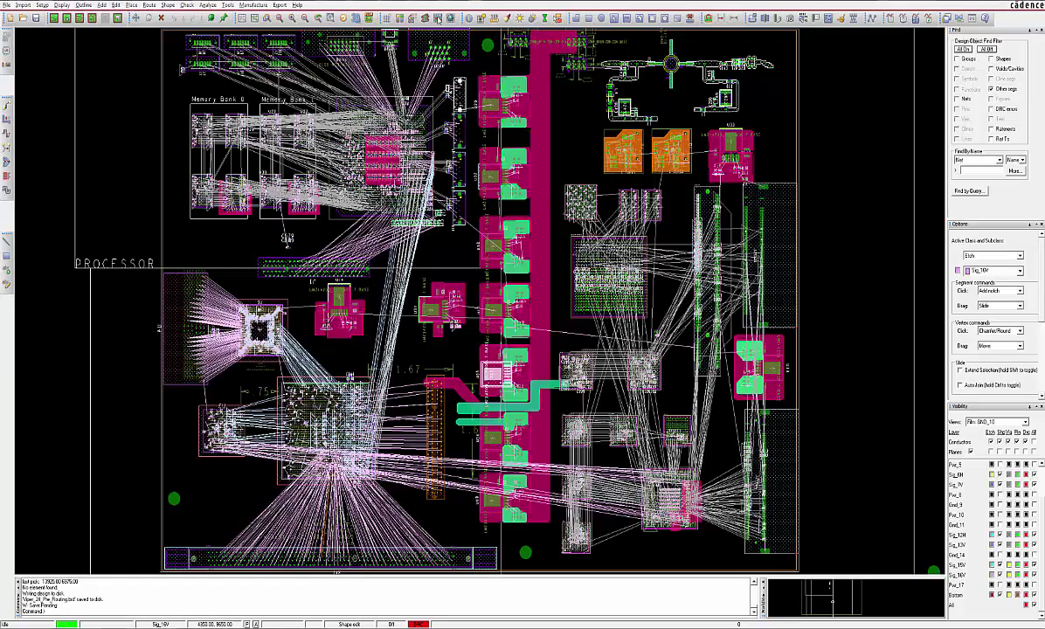
# Find the GND net in Constraint Manager's general net properties and set its No Rat to On and voltage to 0.
pyautogui.click(438, 18)
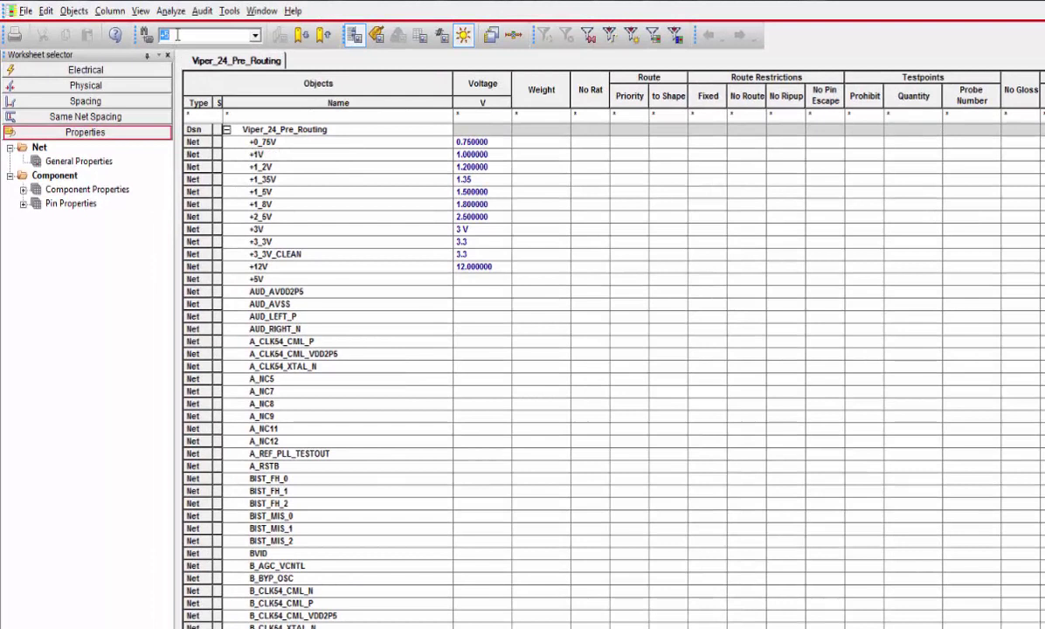
pyautogui.write('gnd')
pyautogui.press('Return')
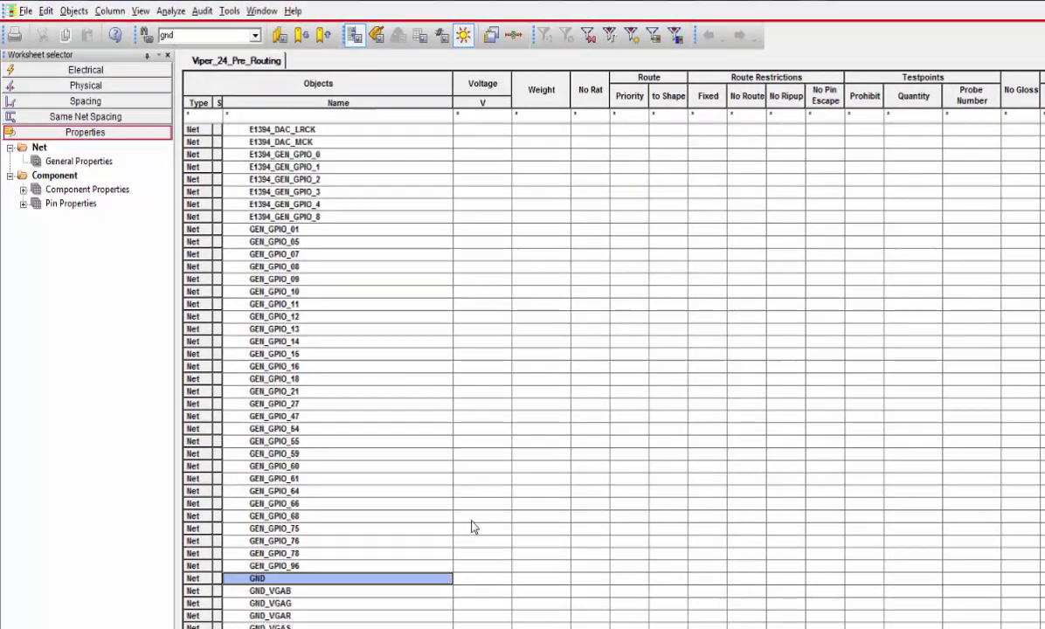
pyautogui.click(587, 579)
pyautogui.click(601, 579)
pyautogui.click(592, 591)
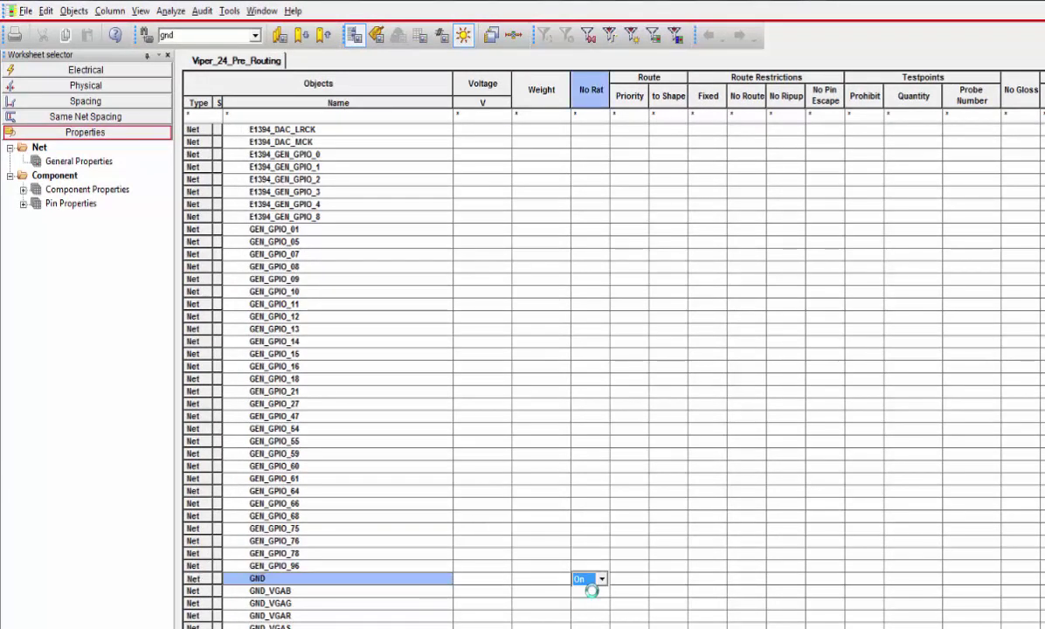
pyautogui.click(499, 580)
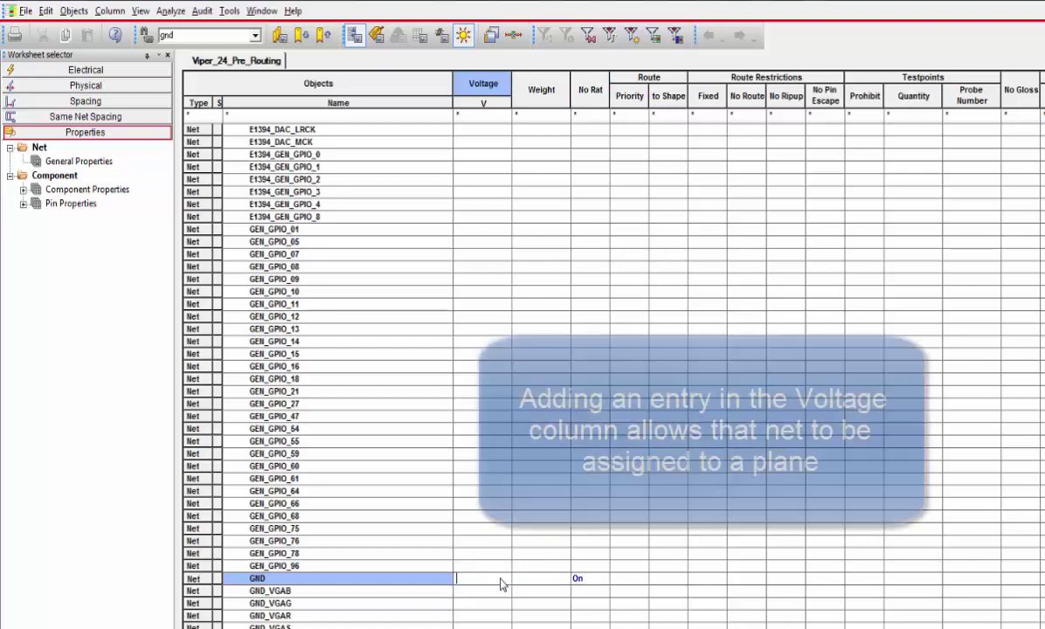
pyautogui.write('0')
pyautogui.press('Tab')
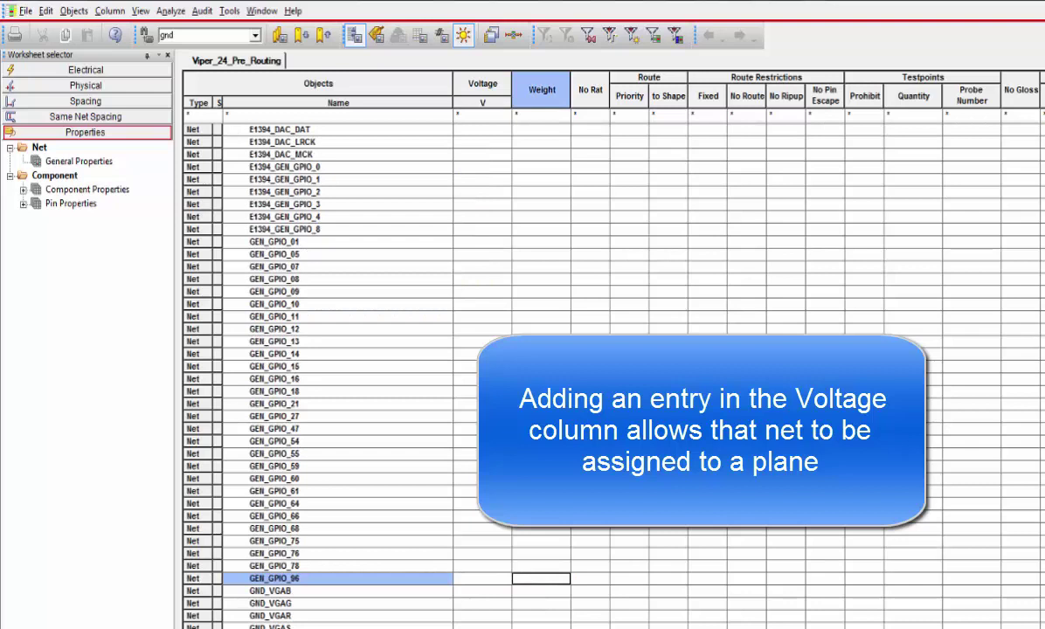
# Set the +5V net's No Rat property to On and its voltage to 5.
pyautogui.scroll(20, 365, 303)
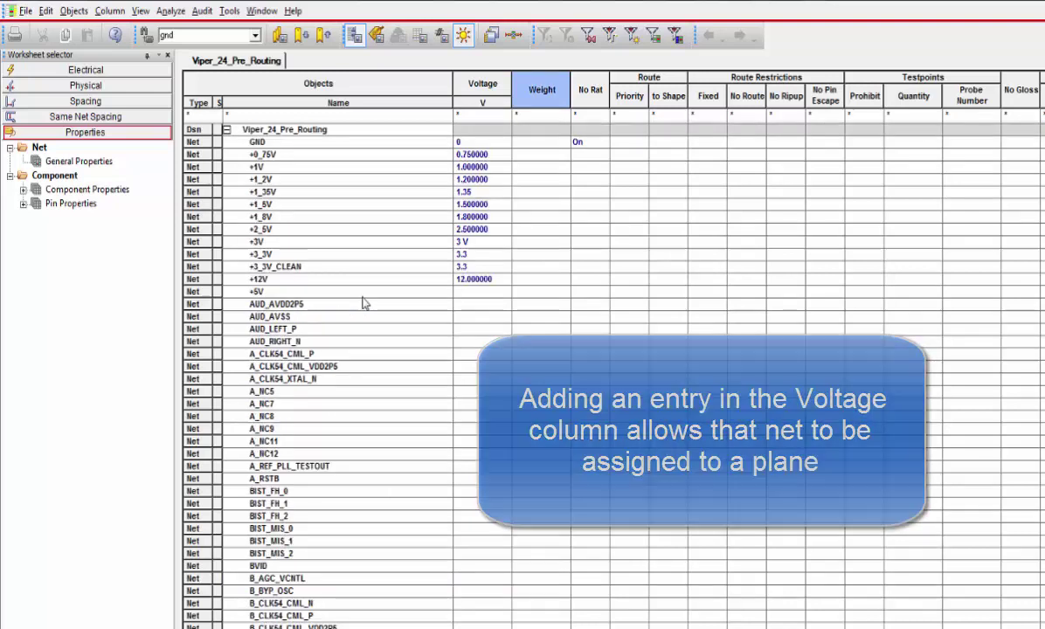
pyautogui.click(593, 292)
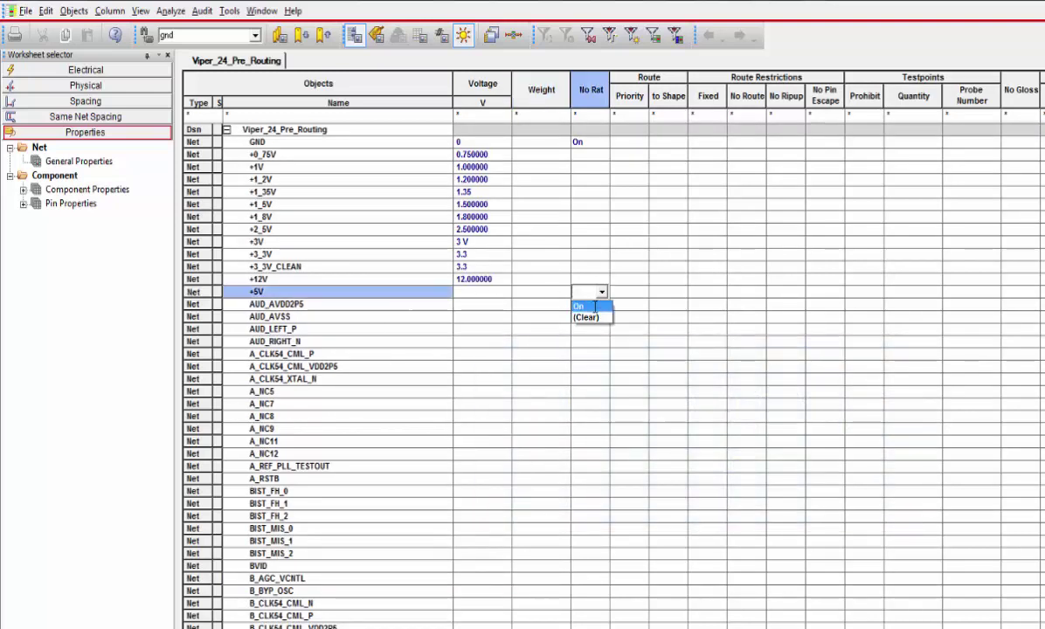
pyautogui.click(594, 308)
pyautogui.click(487, 294)
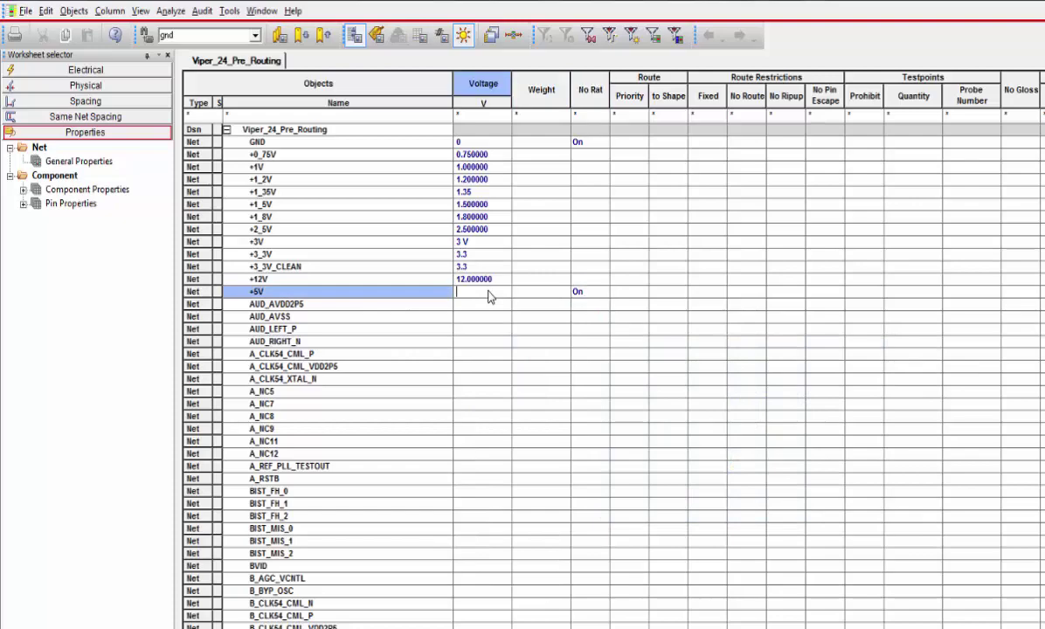
pyautogui.write('5')
pyautogui.press('Tab')
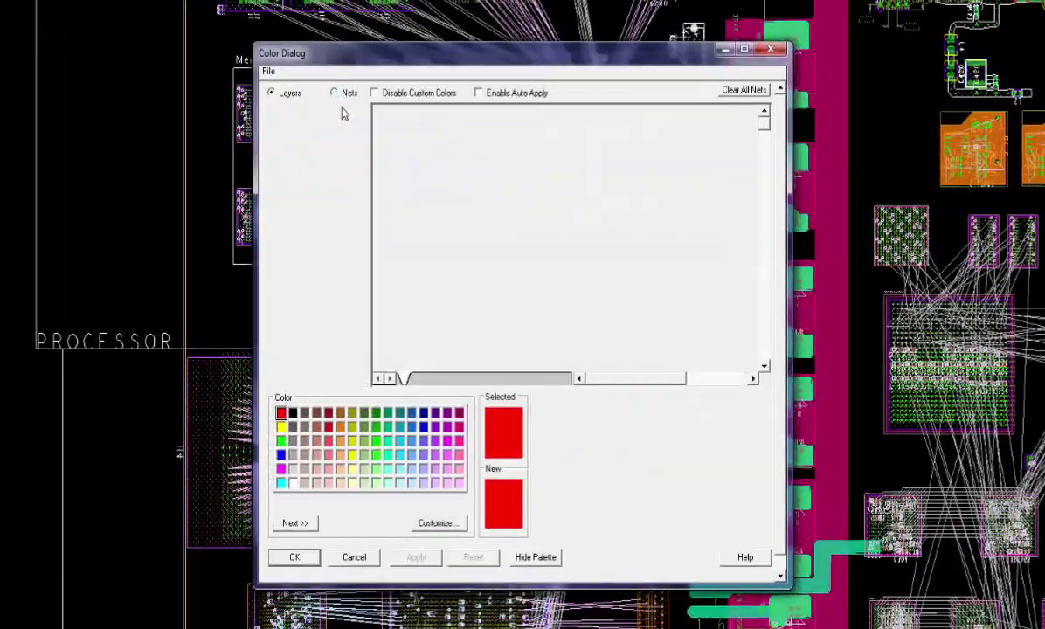
# Enlarge the Color Dialog, expand the Pwr_Gnd net group and assign bright green to the Gnd net.
pyautogui.moveTo(786, 584); pyautogui.dragTo(1043, 628)
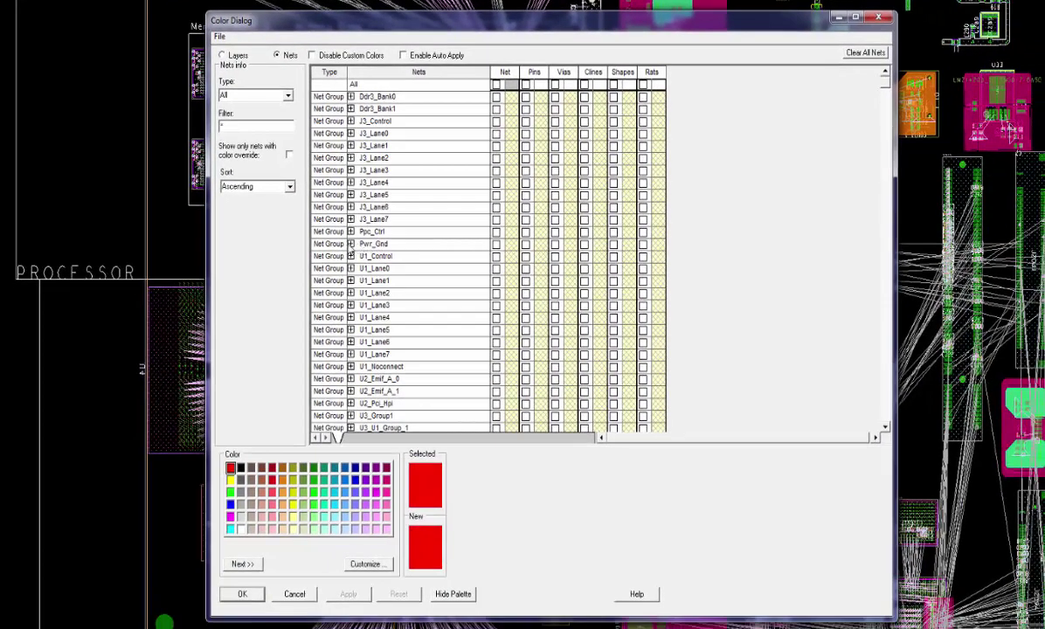
pyautogui.click(351, 245)
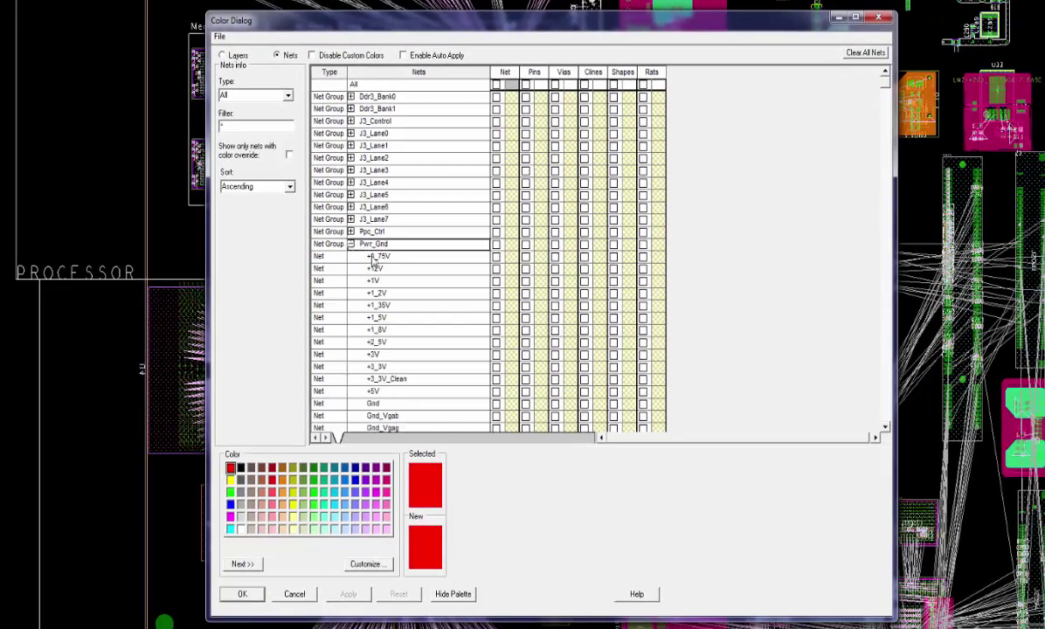
pyautogui.click(885, 427)
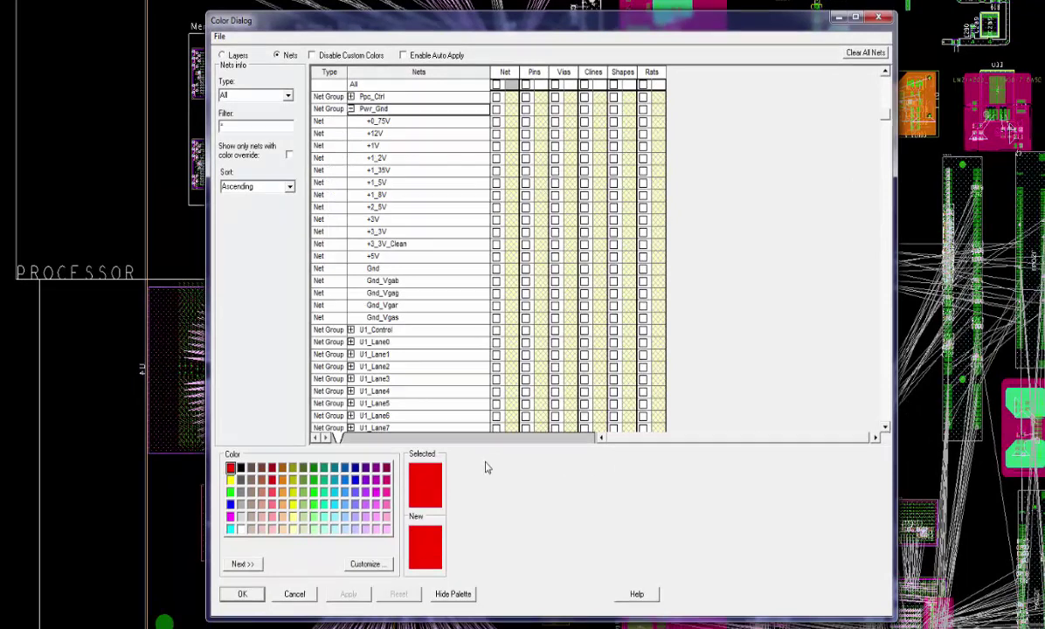
pyautogui.click(230, 492)
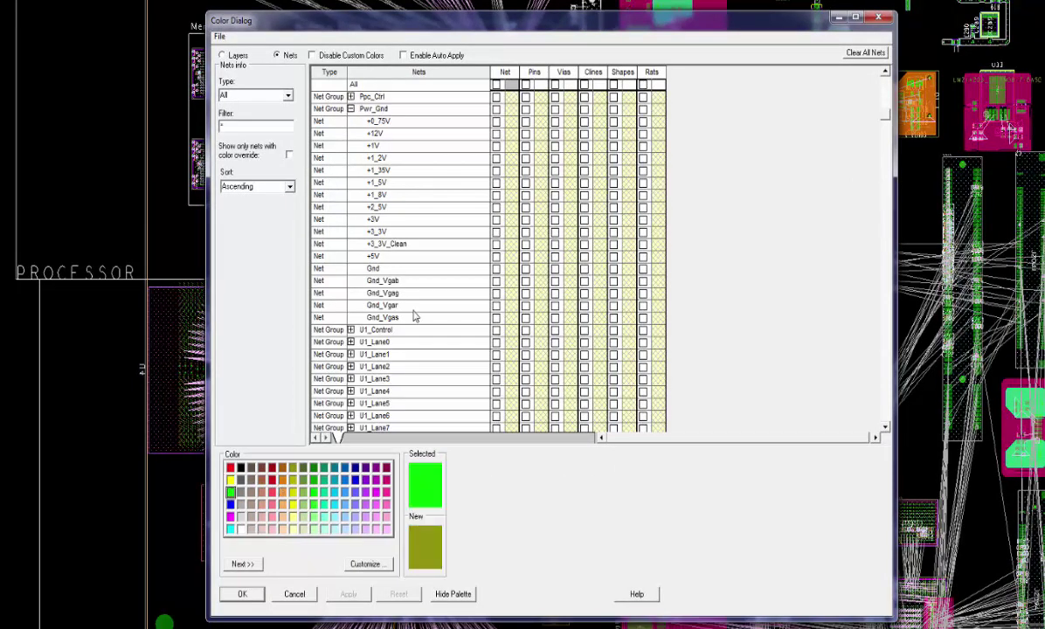
pyautogui.click(510, 270)
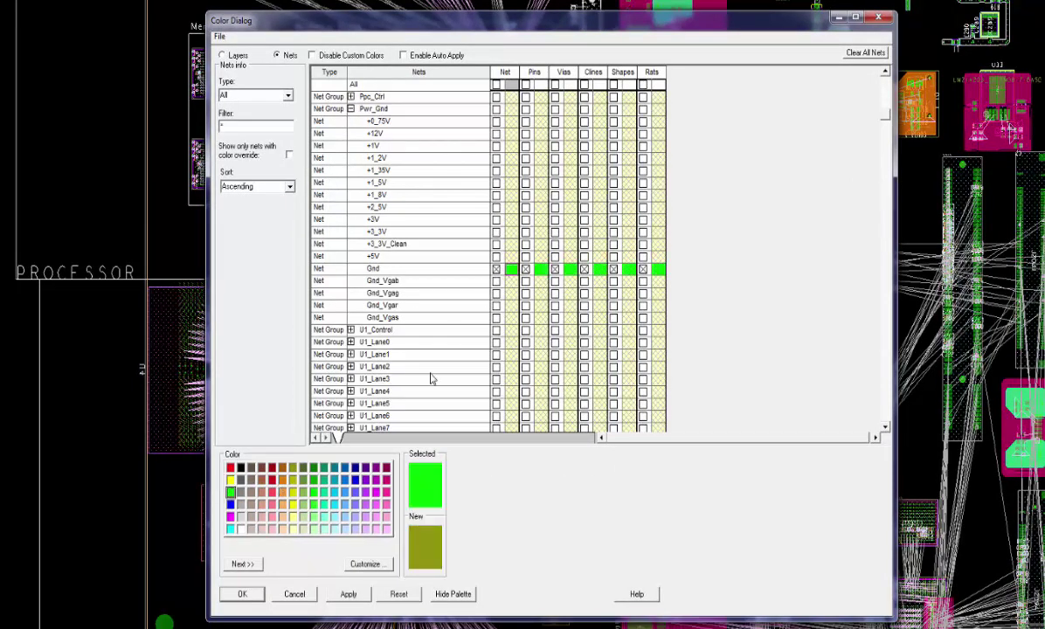
# Assign red to the +5V net and apply the custom net colors to the design.
pyautogui.click(231, 469)
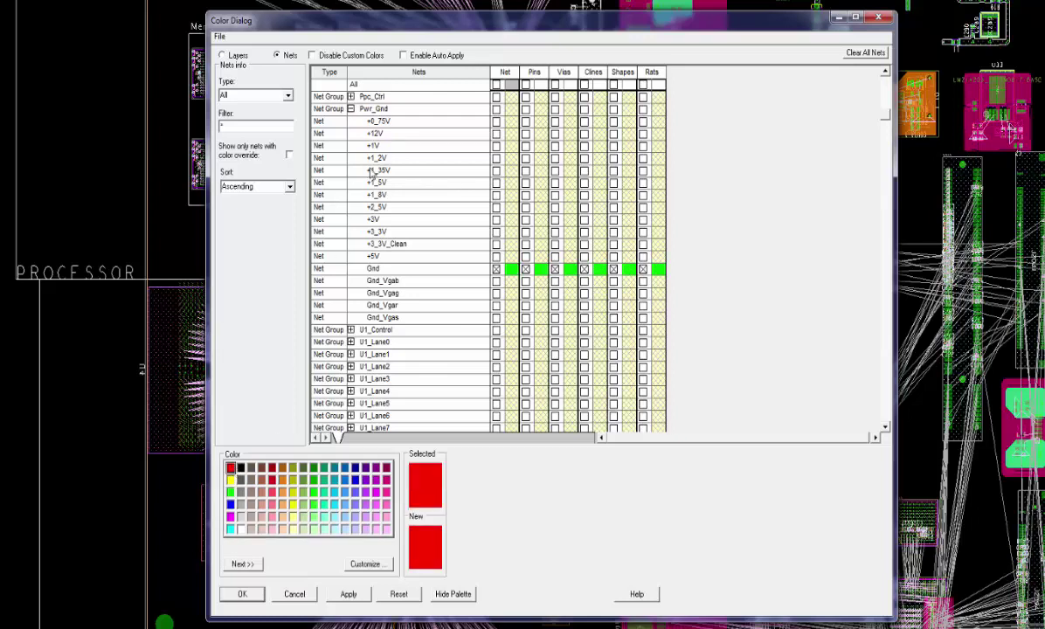
pyautogui.click(510, 257)
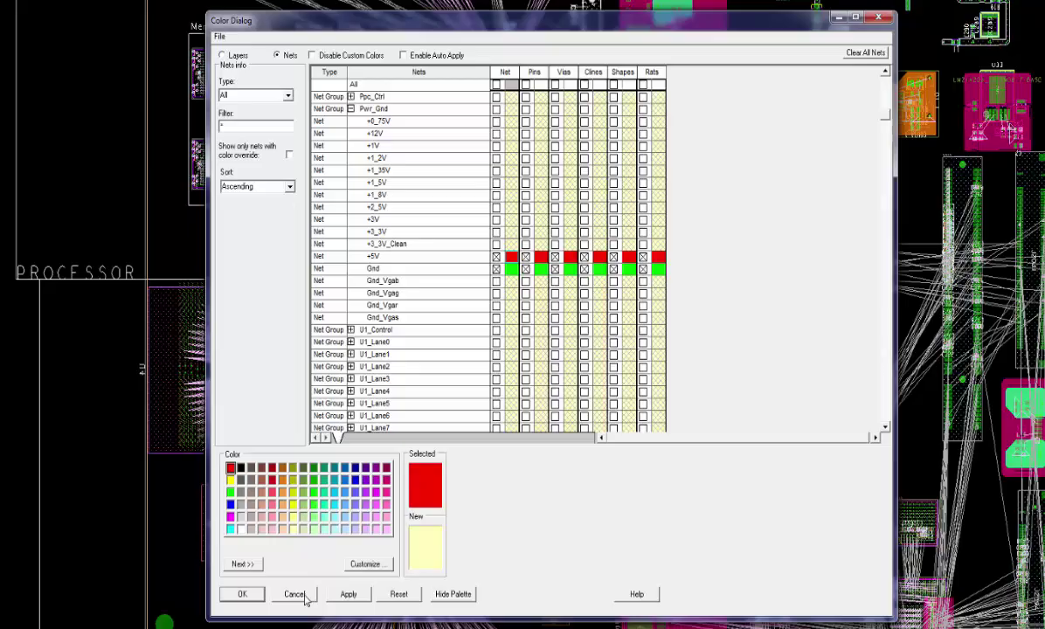
pyautogui.click(346, 595)
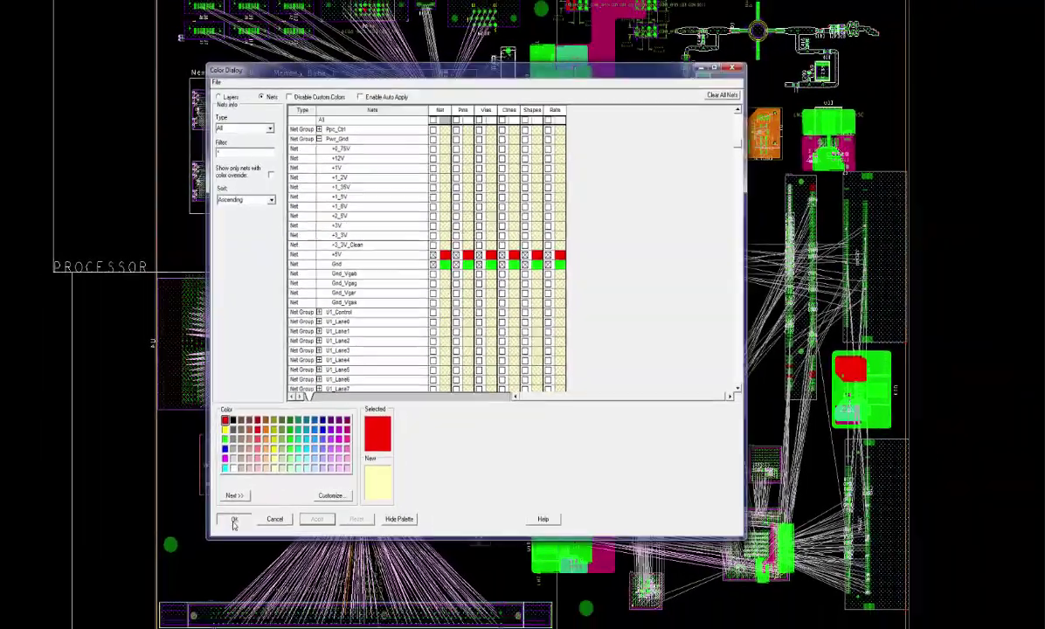
pyautogui.click(234, 521)
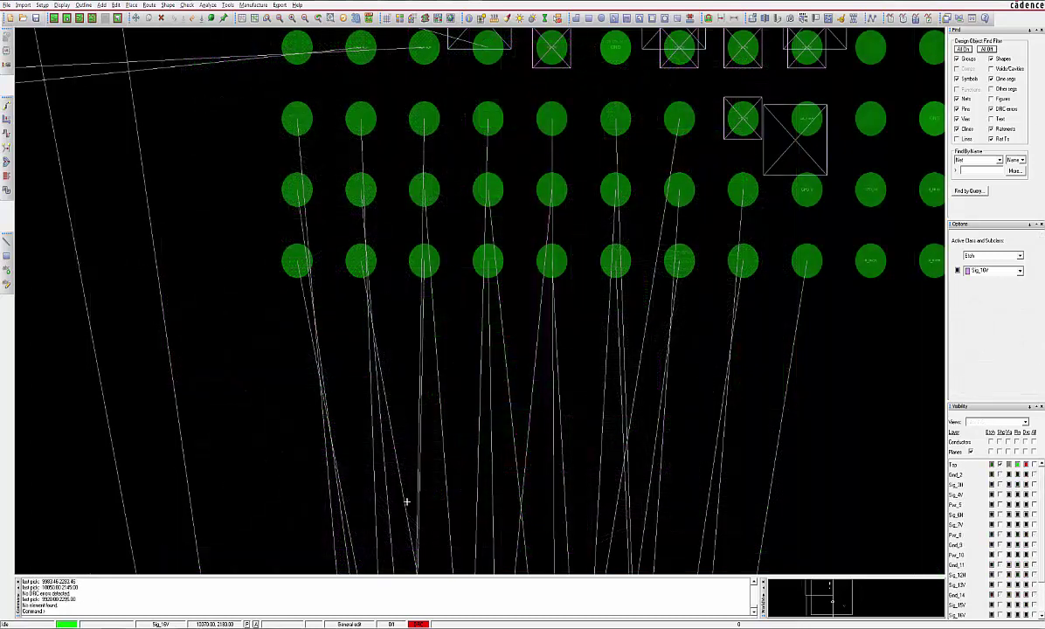
# Switch to Etch Edit mode and route a Top-layer trace from the leftmost bottom-row pin, straight down and then diagonally right.
pyautogui.click(365, 624)
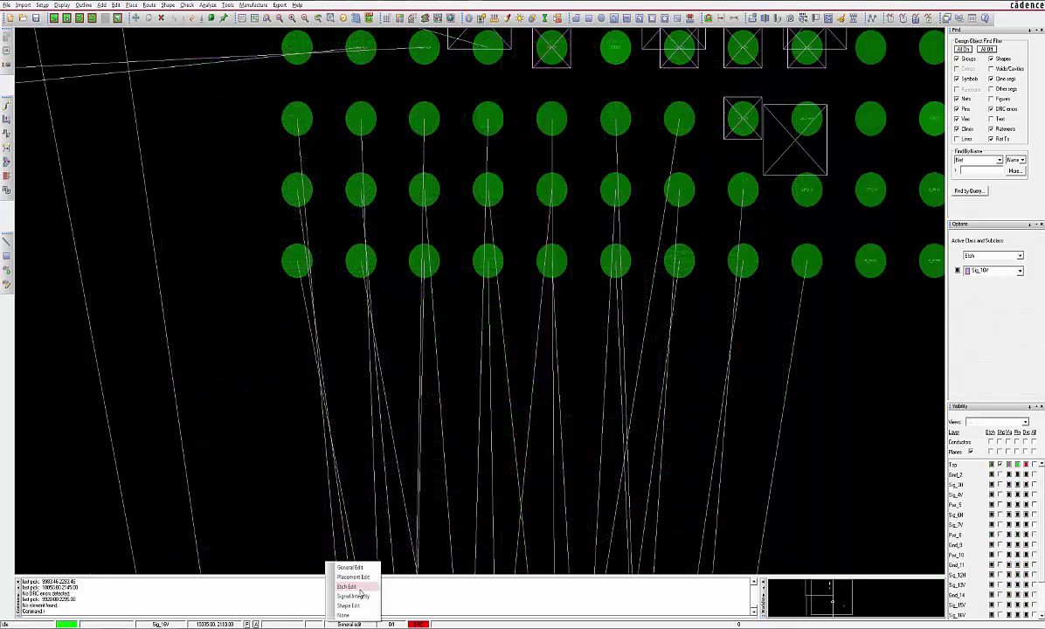
pyautogui.click(332, 550)
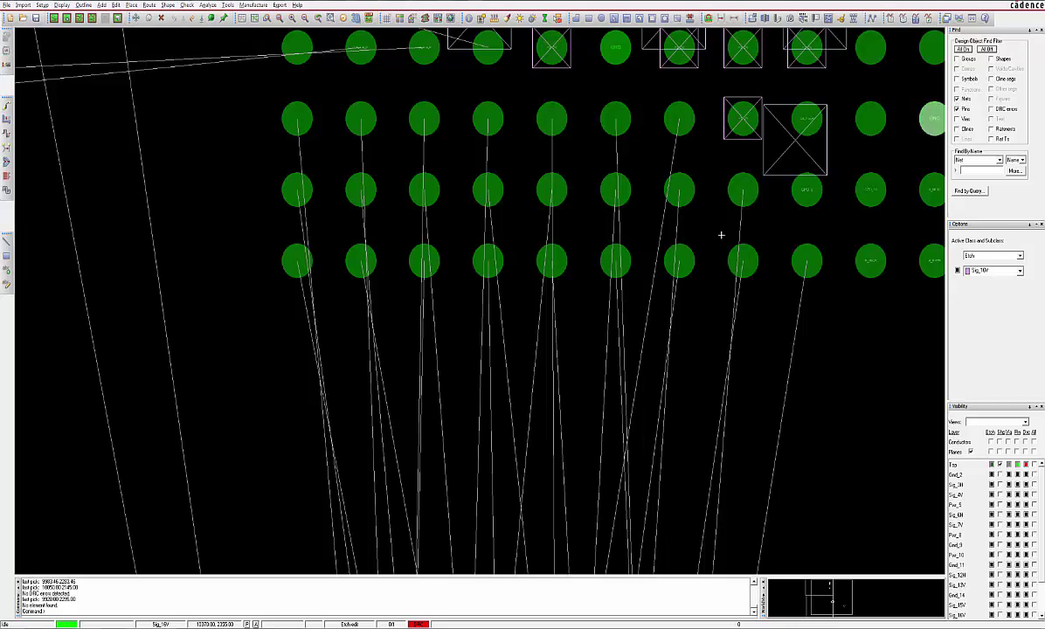
pyautogui.click(296, 261)
pyautogui.click(297, 260)
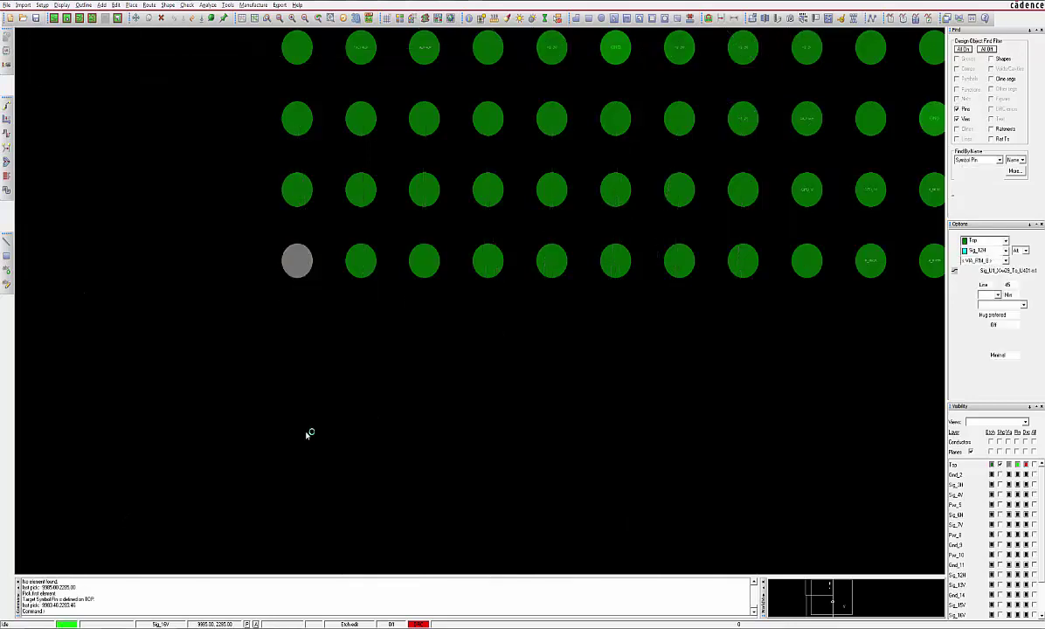
pyautogui.click(411, 529)
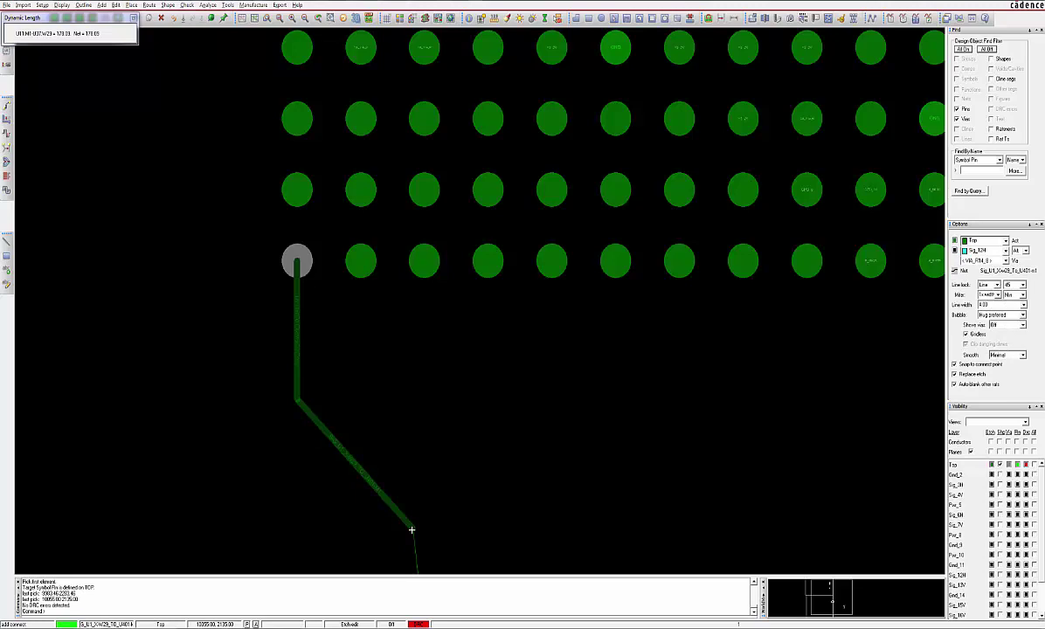
pyautogui.press('F6')
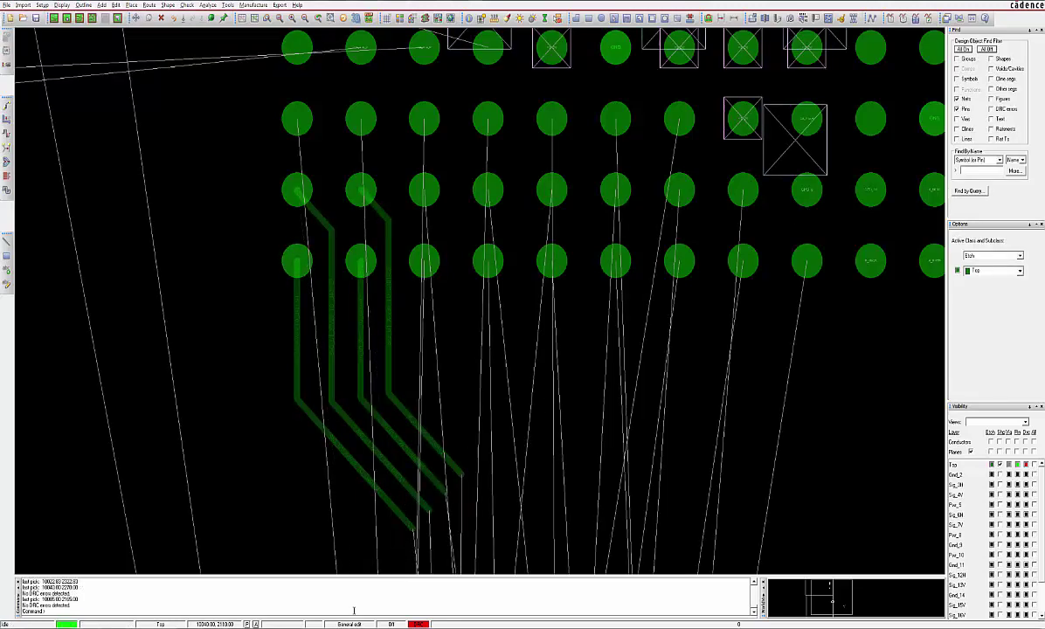
# Switch to Etch Edit mode and slide the diagonal segments of the three rightmost BGA traces upward, one after another.
pyautogui.click(352, 624)
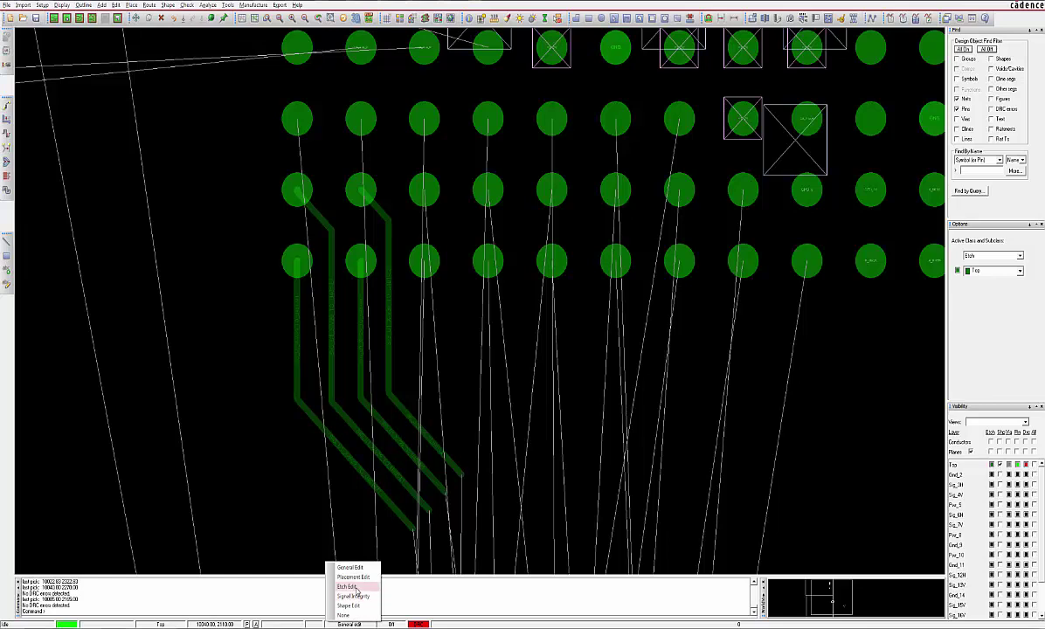
pyautogui.click(353, 587)
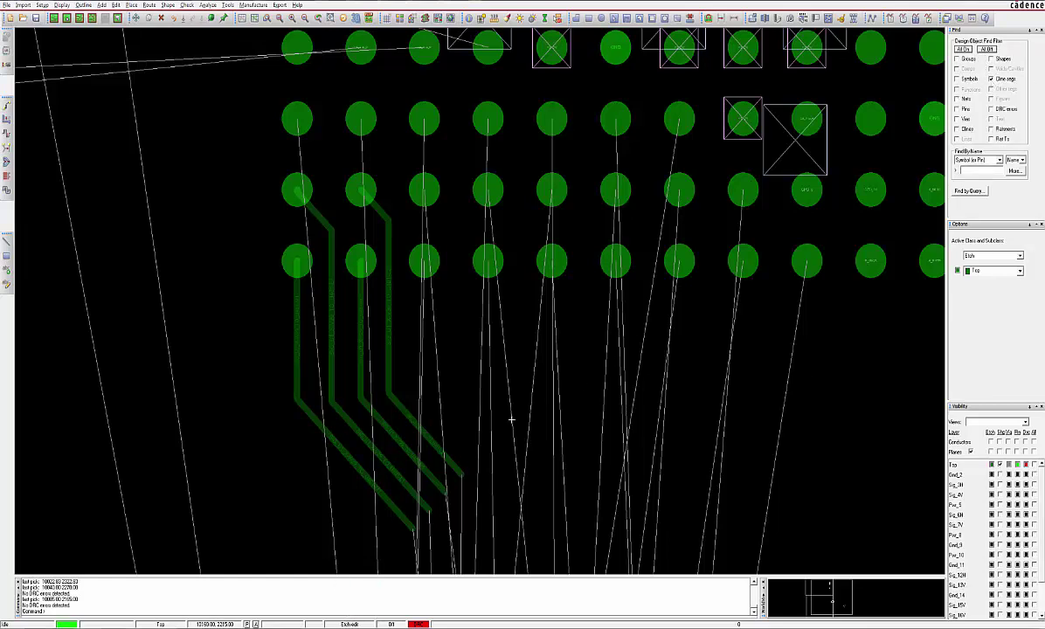
pyautogui.click(432, 438)
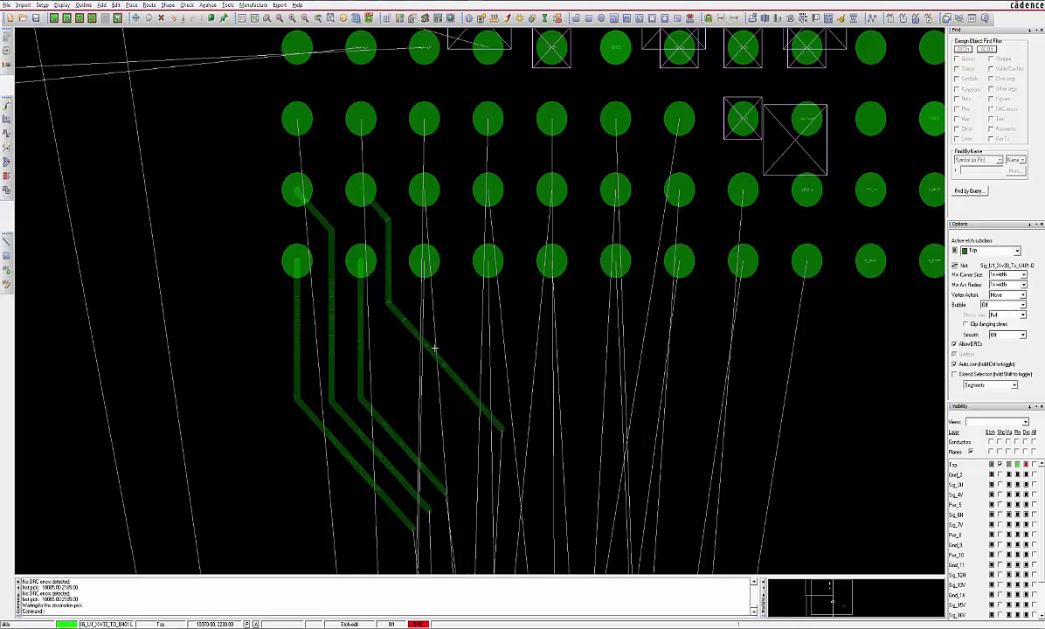
pyautogui.click(436, 342)
pyautogui.click(405, 441)
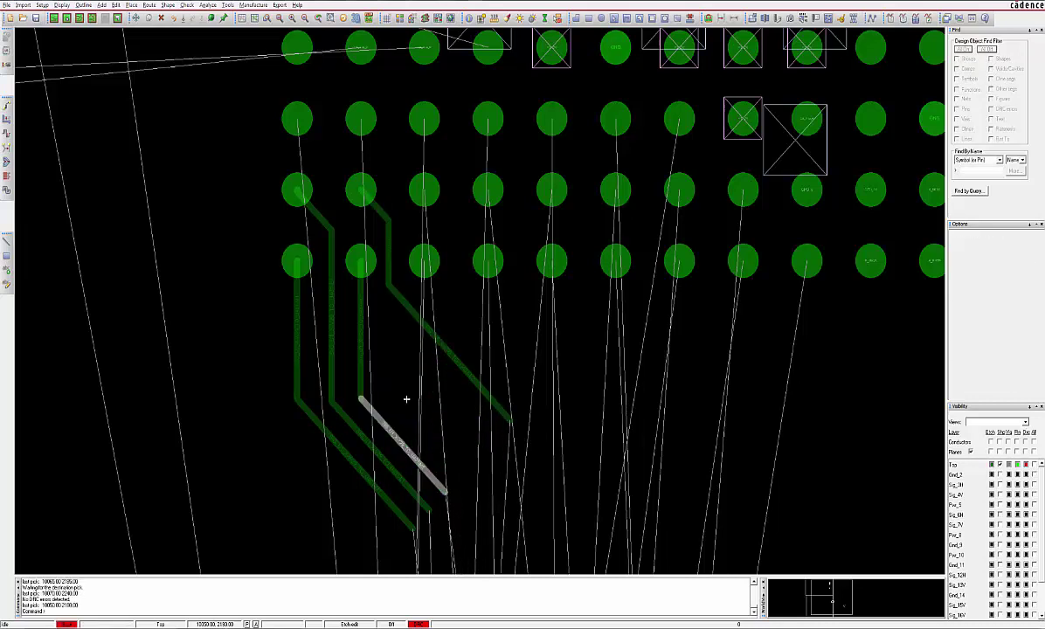
pyautogui.click(408, 357)
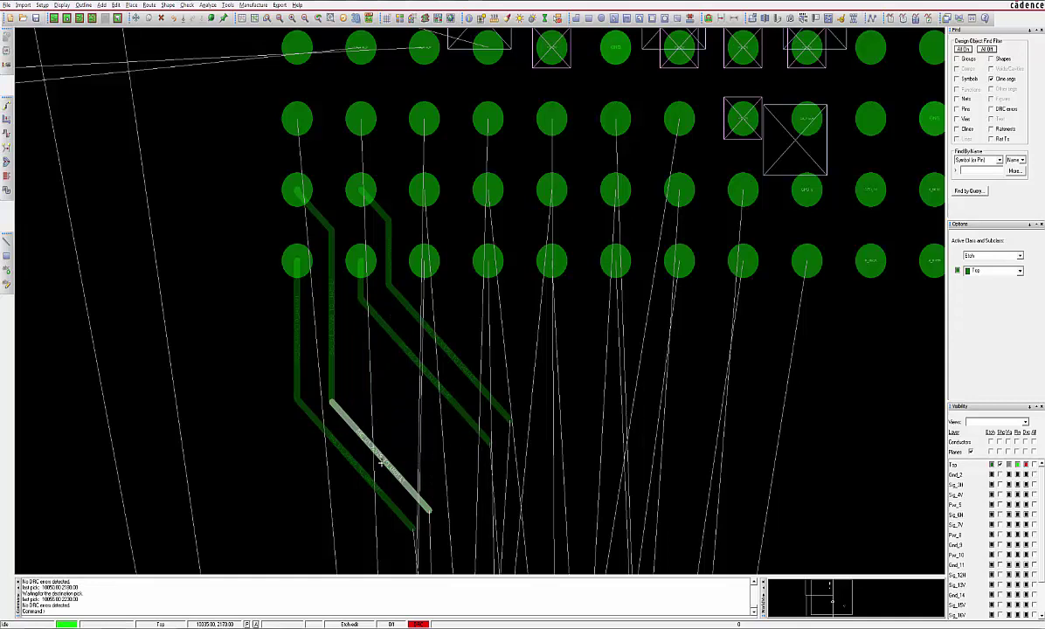
pyautogui.click(382, 458)
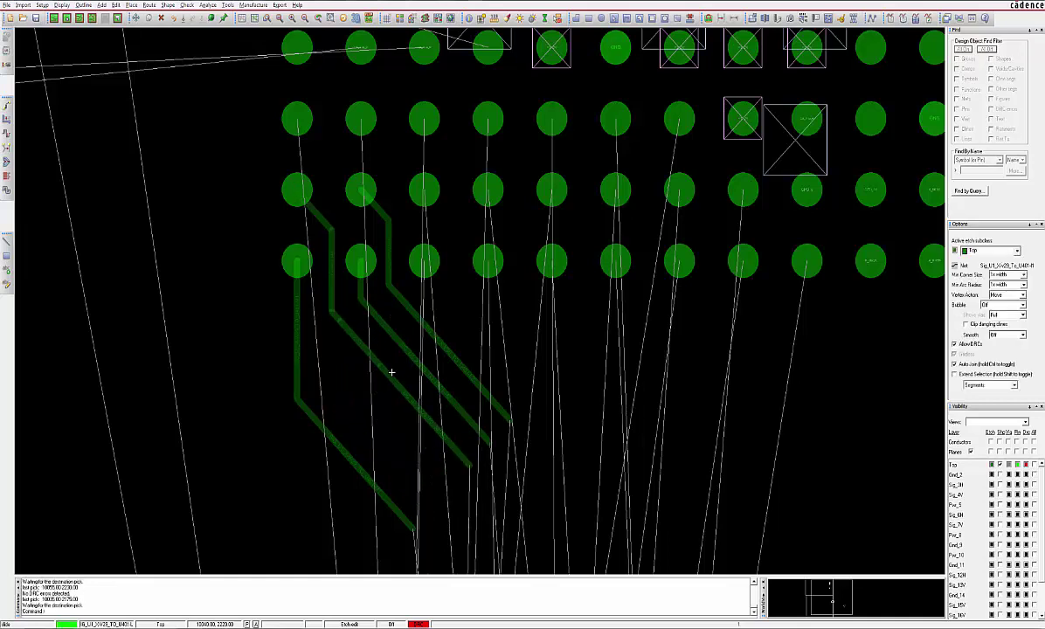
pyautogui.click(392, 373)
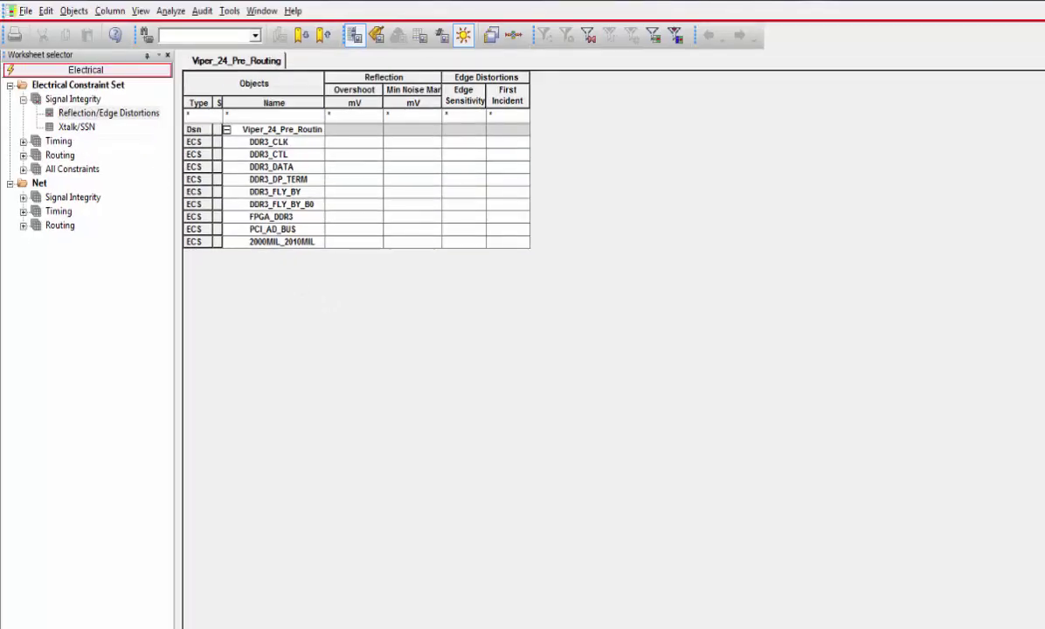
# In Constraint Manager, open the via list of the DEFAULT physical constraint set in the All Layers worksheet.
pyautogui.click(86, 625)
pyautogui.click(63, 117)
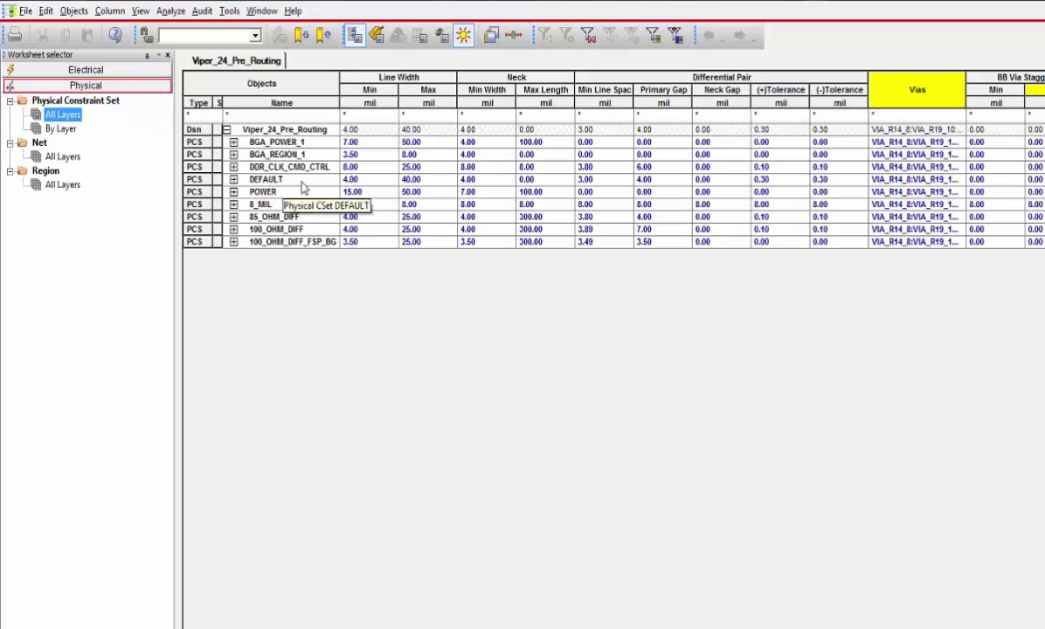
pyautogui.click(302, 182)
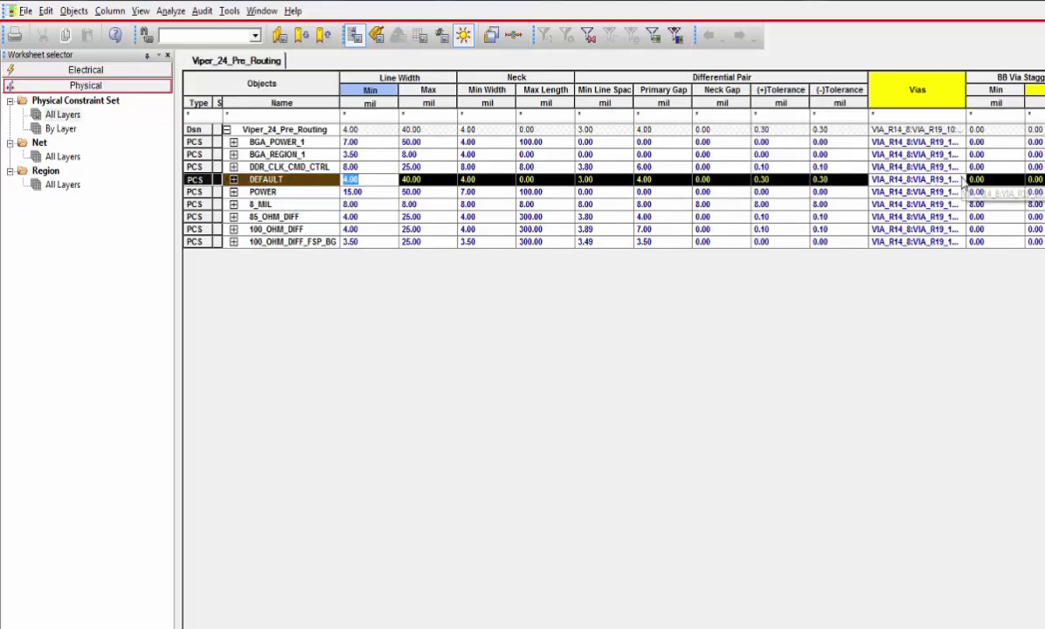
pyautogui.doubleClick(935, 180)
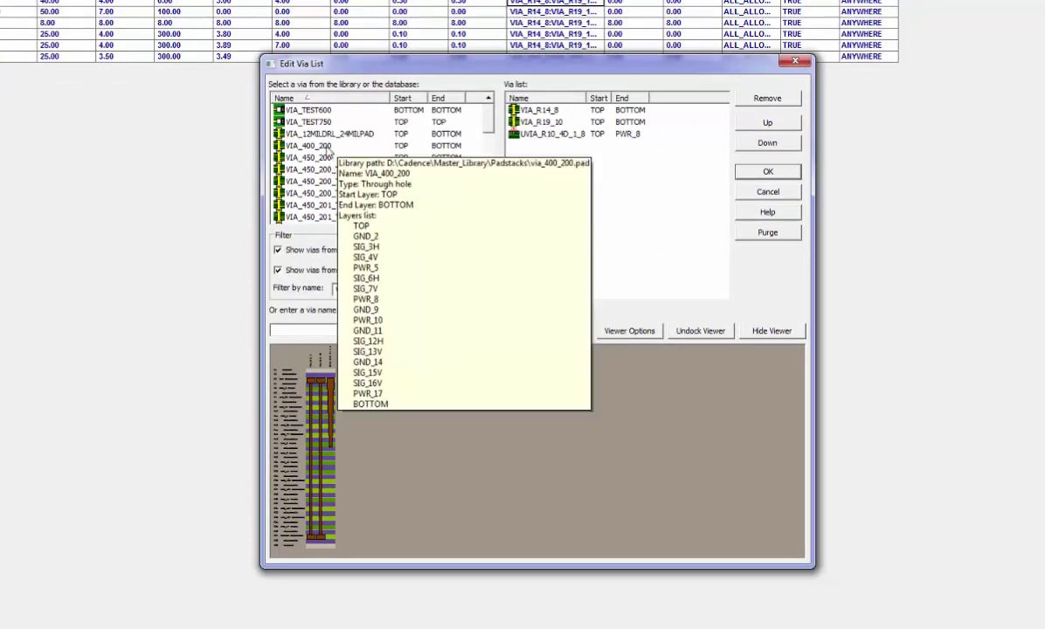
# Add VIA_400_200, VIA_450_200 and VIA_500_200 to the DEFAULT constraint set's via list.
pyautogui.doubleClick(330, 147)
pyautogui.doubleClick(329, 147)
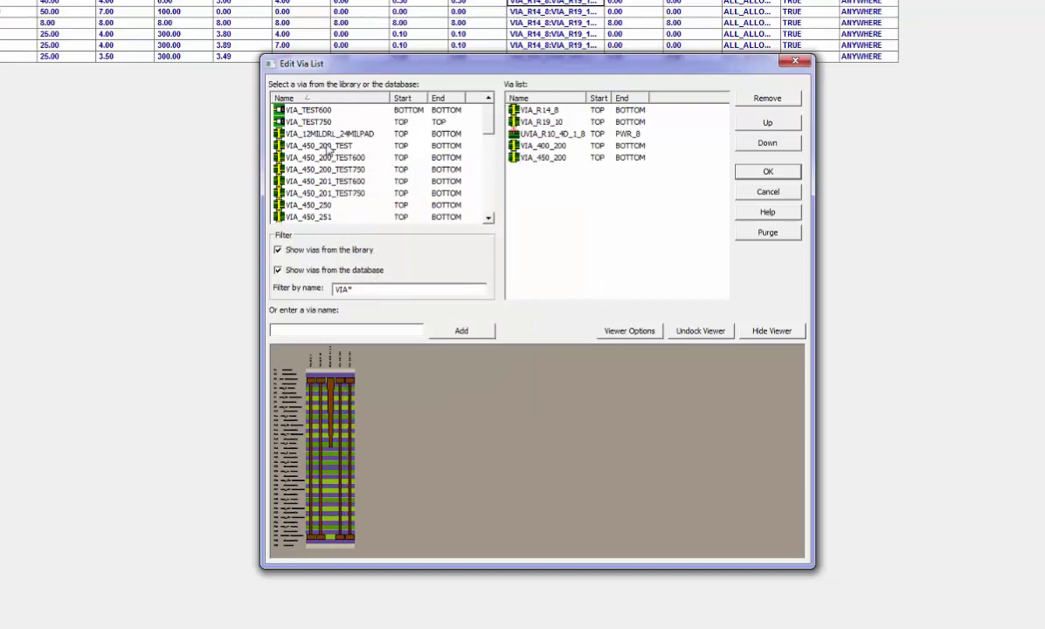
pyautogui.click(490, 219)
pyautogui.click(489, 219)
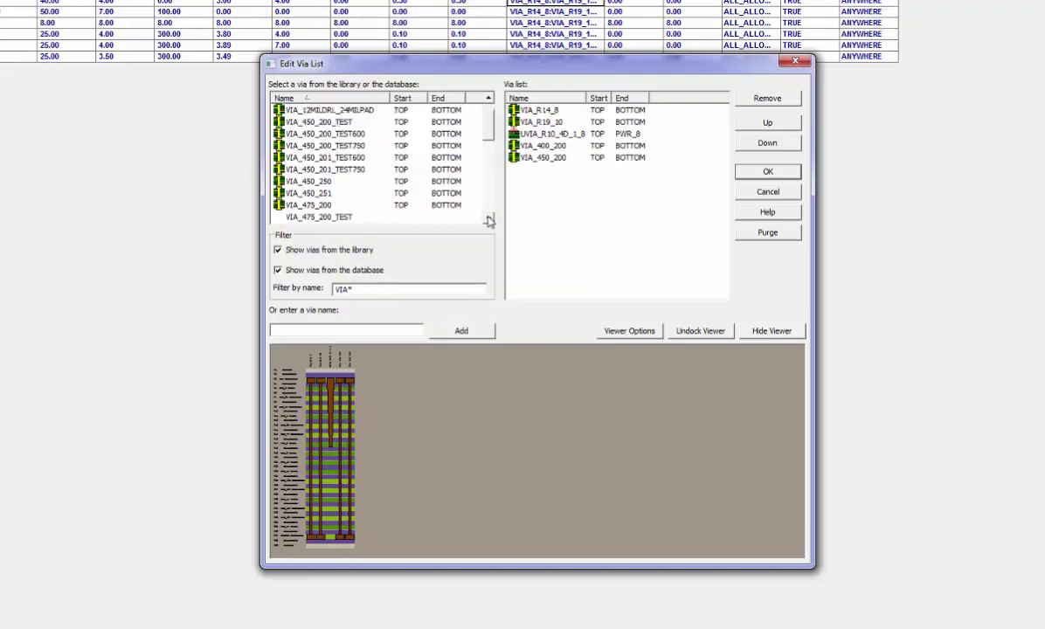
pyautogui.click(490, 219)
pyautogui.click(490, 219)
pyautogui.click(490, 220)
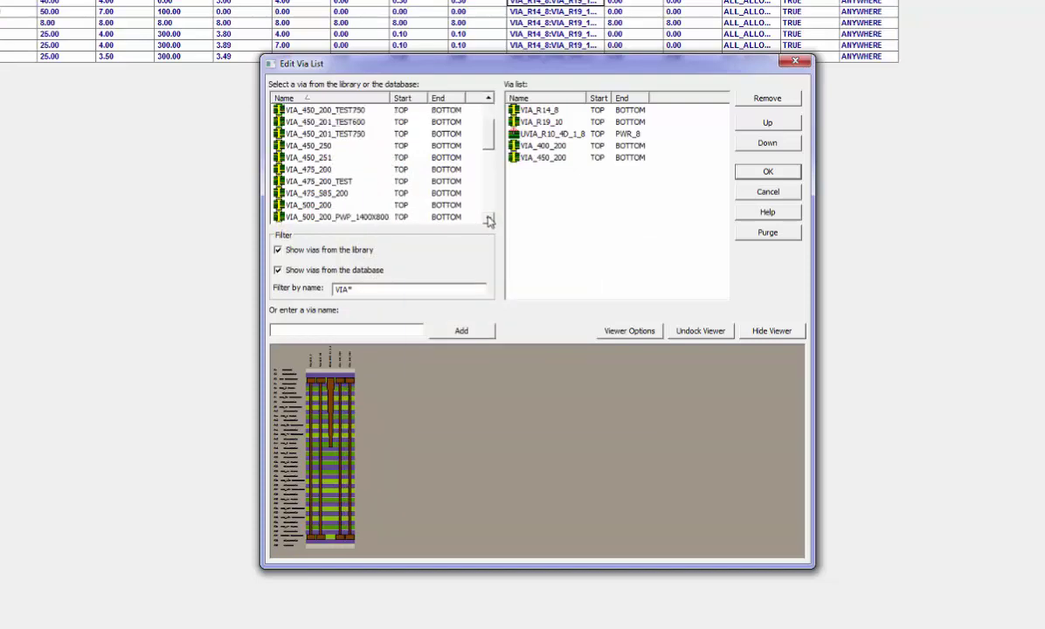
pyautogui.doubleClick(315, 204)
# Move VIA_450_200 higher in the via list's order.
pyautogui.moveTo(567, 177)
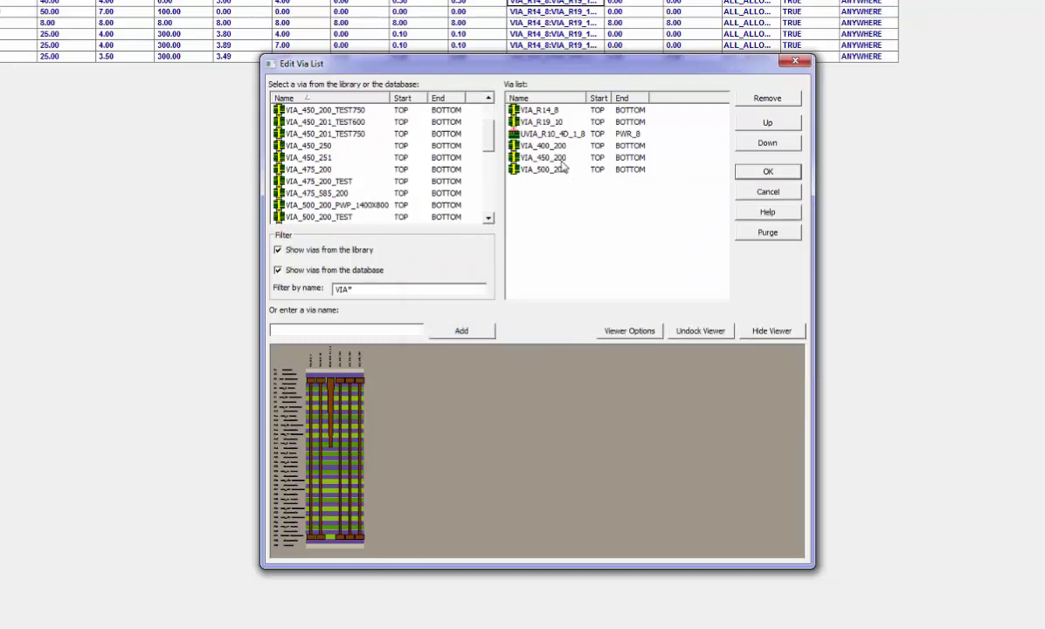
pyautogui.click(534, 157)
pyautogui.click(769, 123)
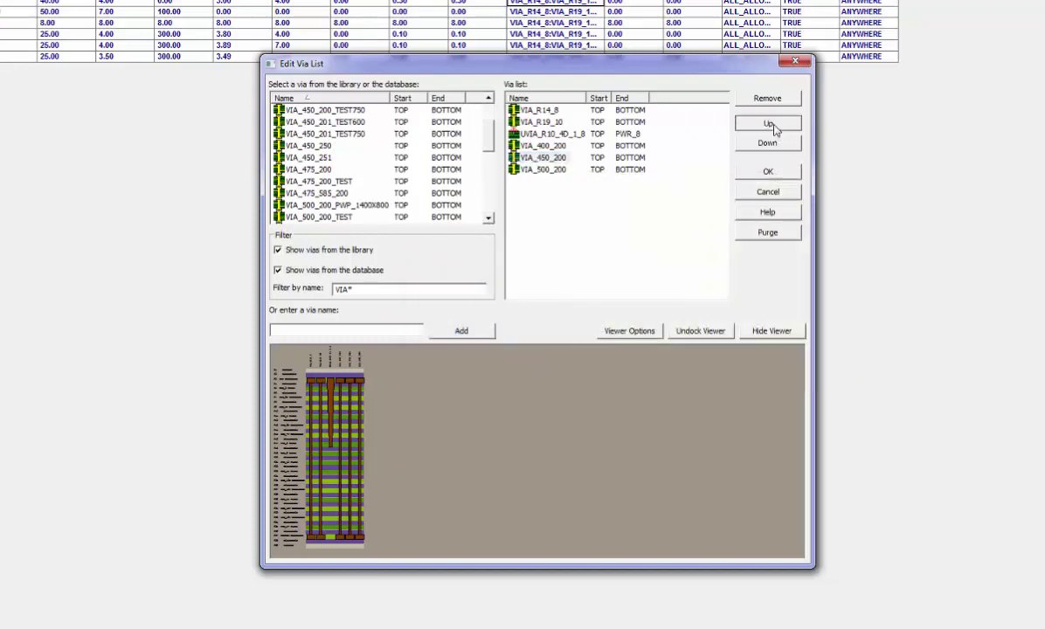
pyautogui.click(770, 124)
pyautogui.click(772, 127)
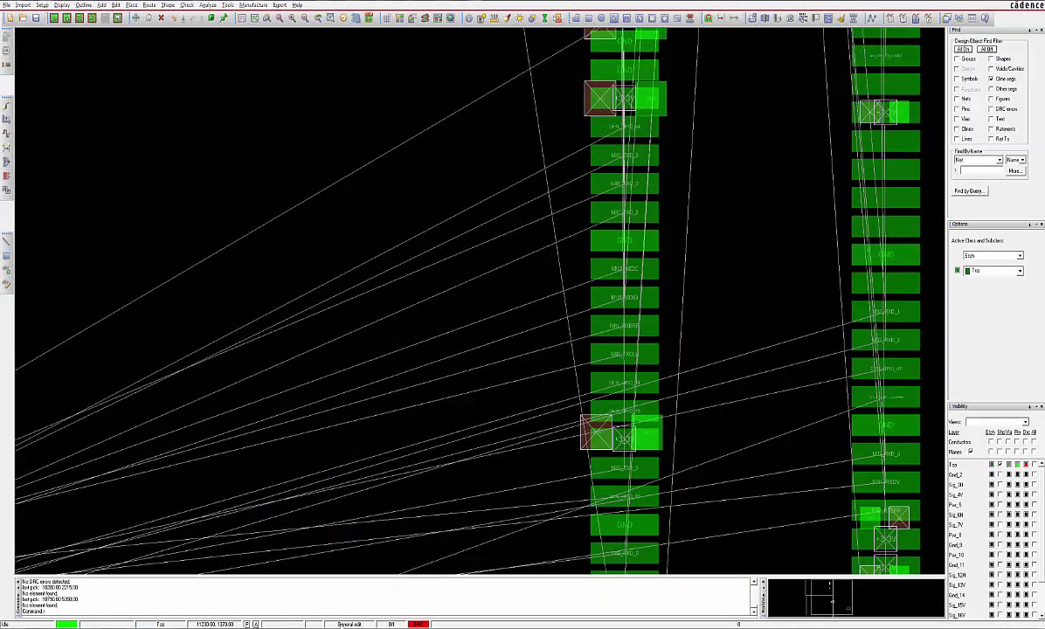
# Return to the PCB layout, switch to Etch Edit mode and enable all object types in the find filter.
pyautogui.click(343, 624)
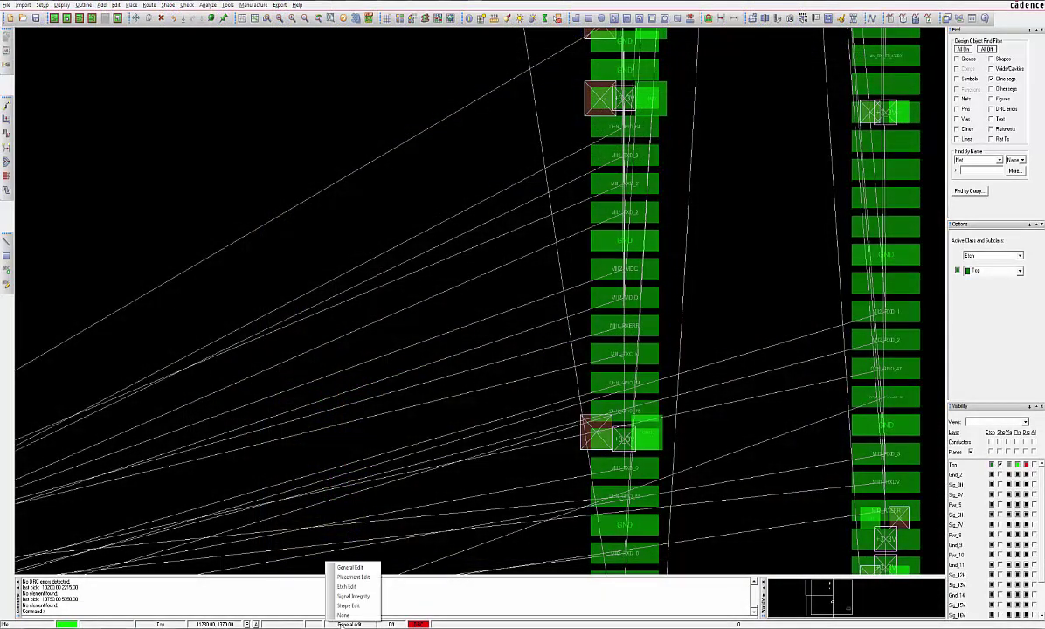
pyautogui.click(347, 588)
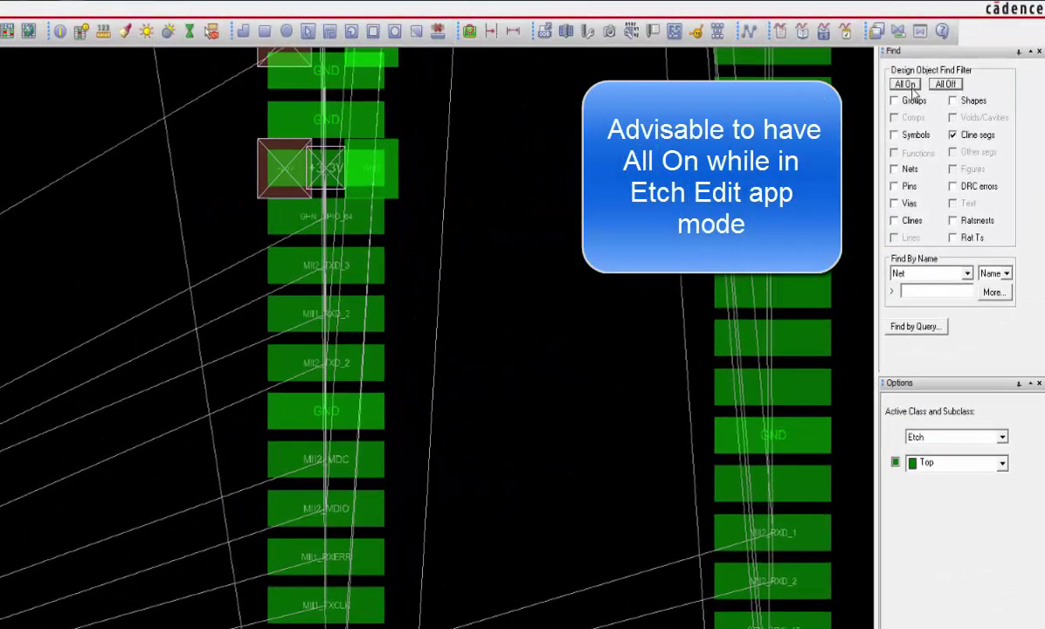
pyautogui.click(909, 84)
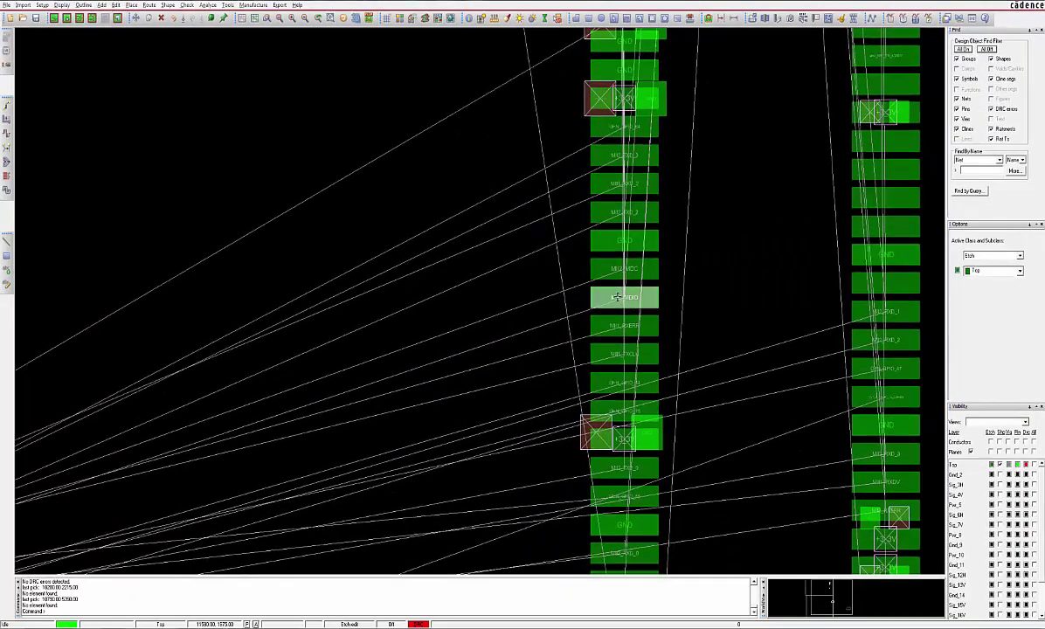
# Try routing a Top-layer connection from the MII2_MDIO pin, horizontally outward and then diagonally down to the left.
pyautogui.press('F3')
pyautogui.click(617, 297)
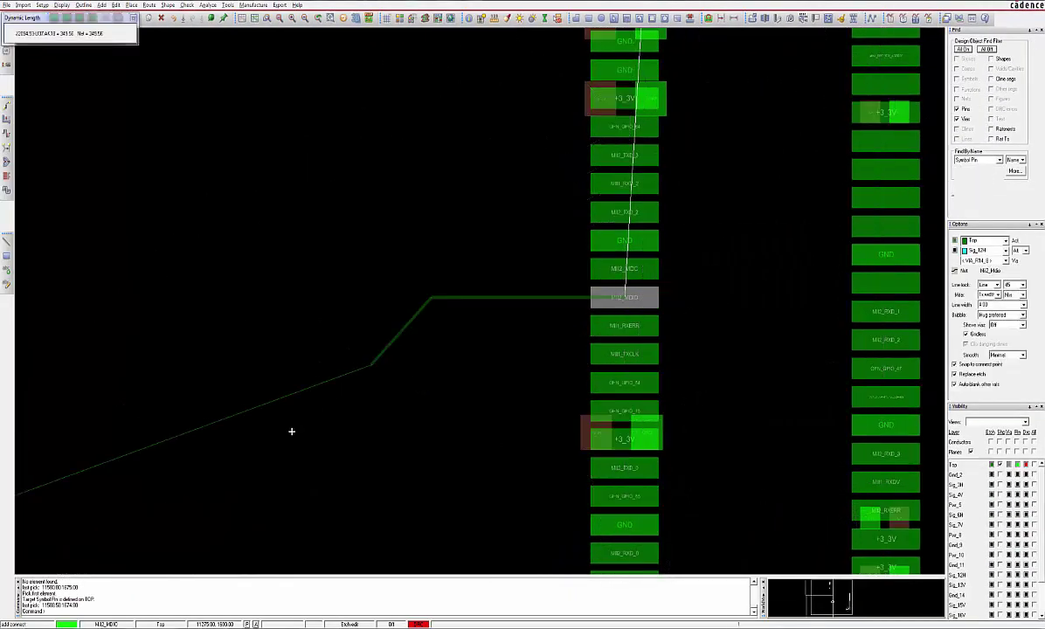
pyautogui.click(243, 476)
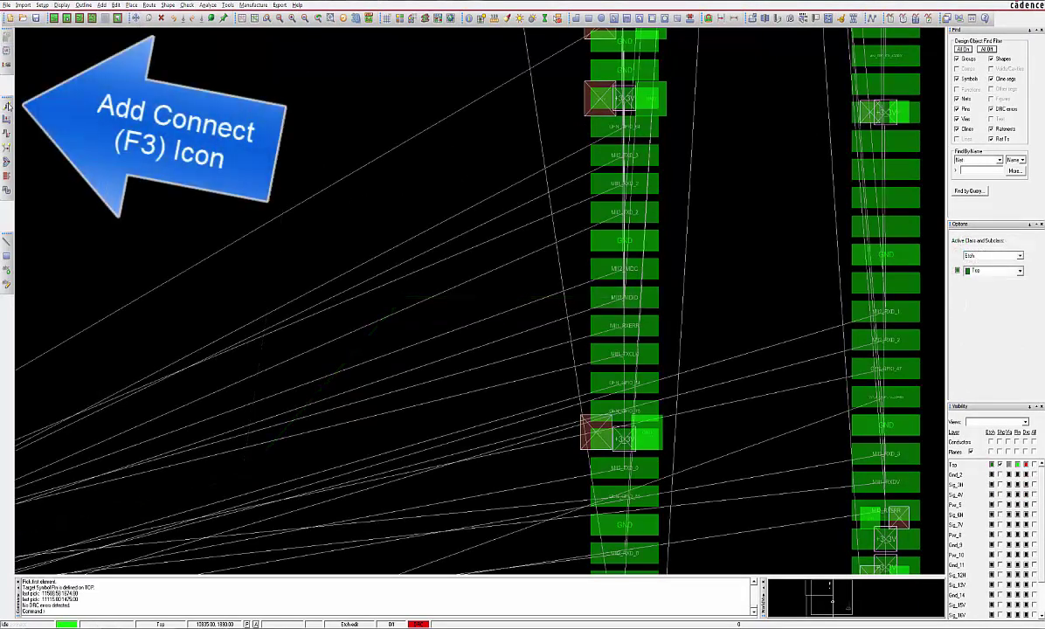
# Use Add Connect to route the MII2_MDIO pin again with a horizontal run and a longer diagonal, then finish routing.
pyautogui.click(7, 105)
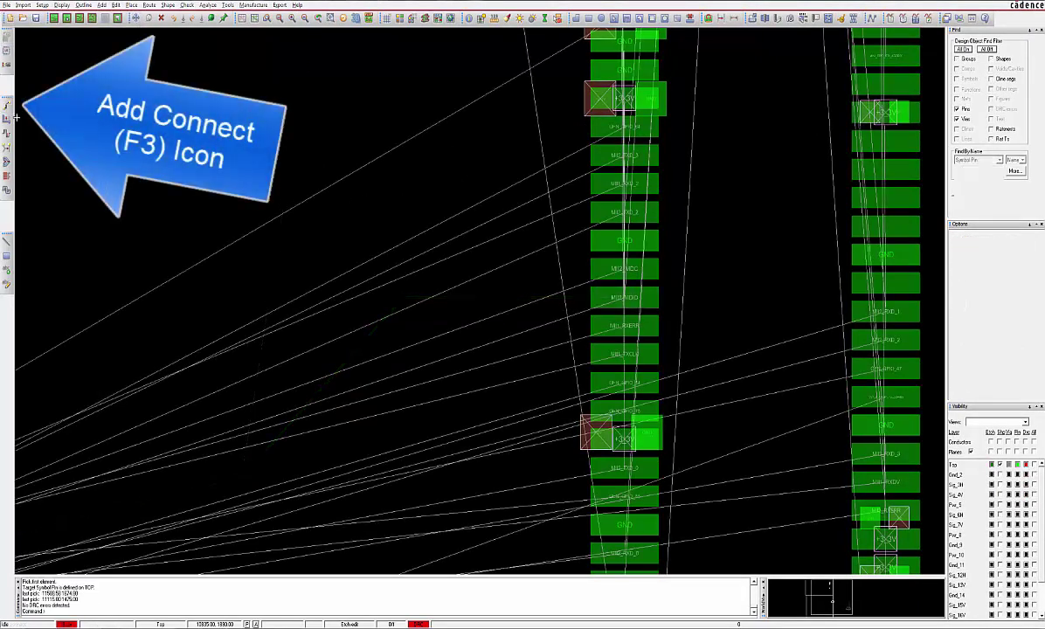
pyautogui.click(622, 297)
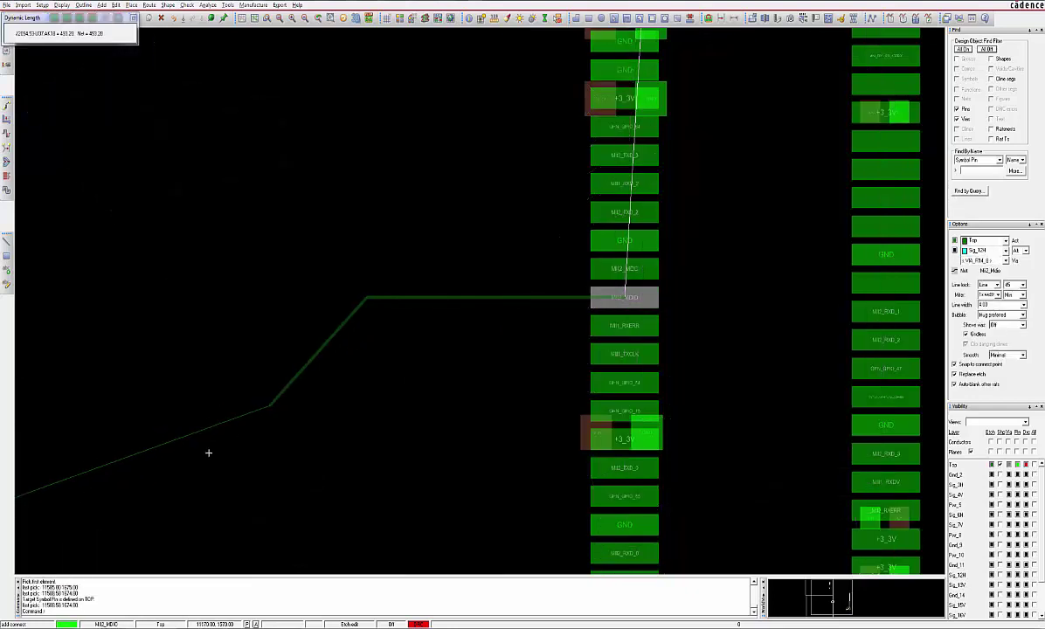
pyautogui.click(155, 495)
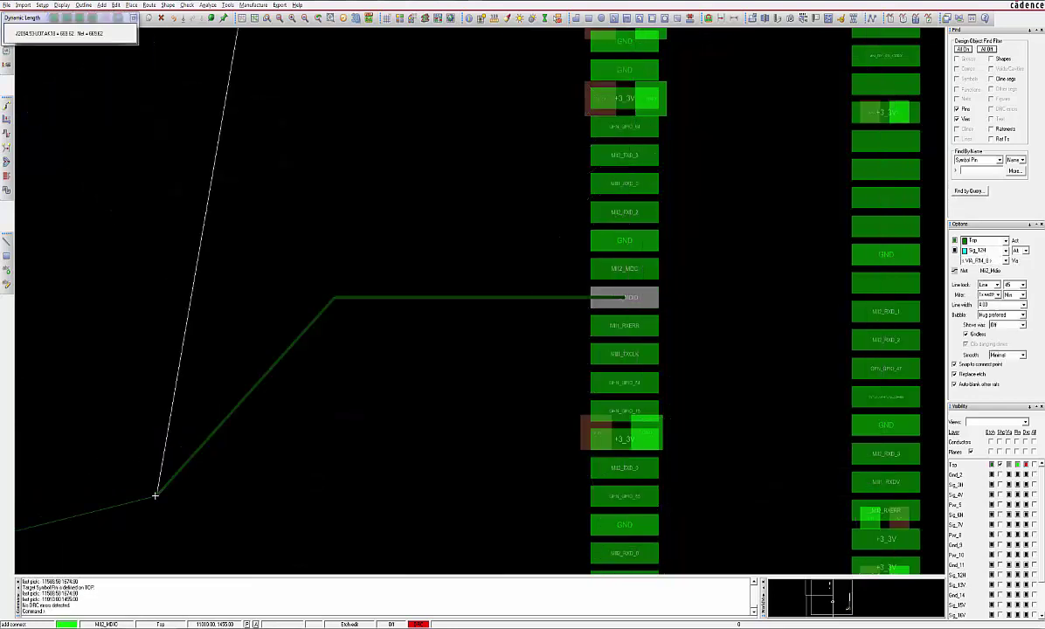
pyautogui.press('F6')
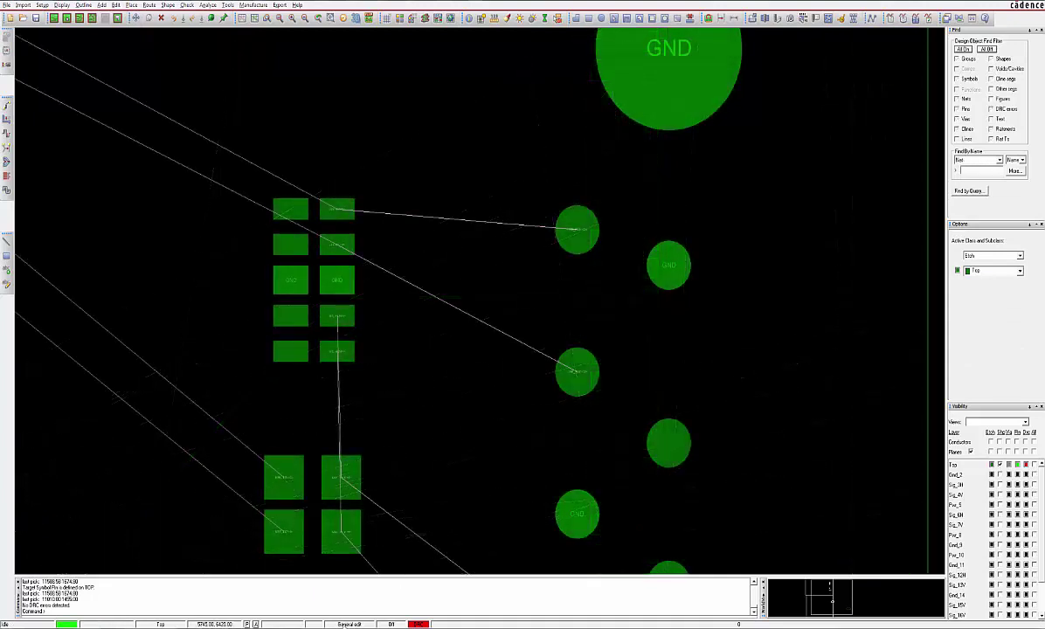
# In Etch Edit mode with all find filters on, route the USB differential pair from the two upper pads to the round connector pins.
pyautogui.click(349, 624)
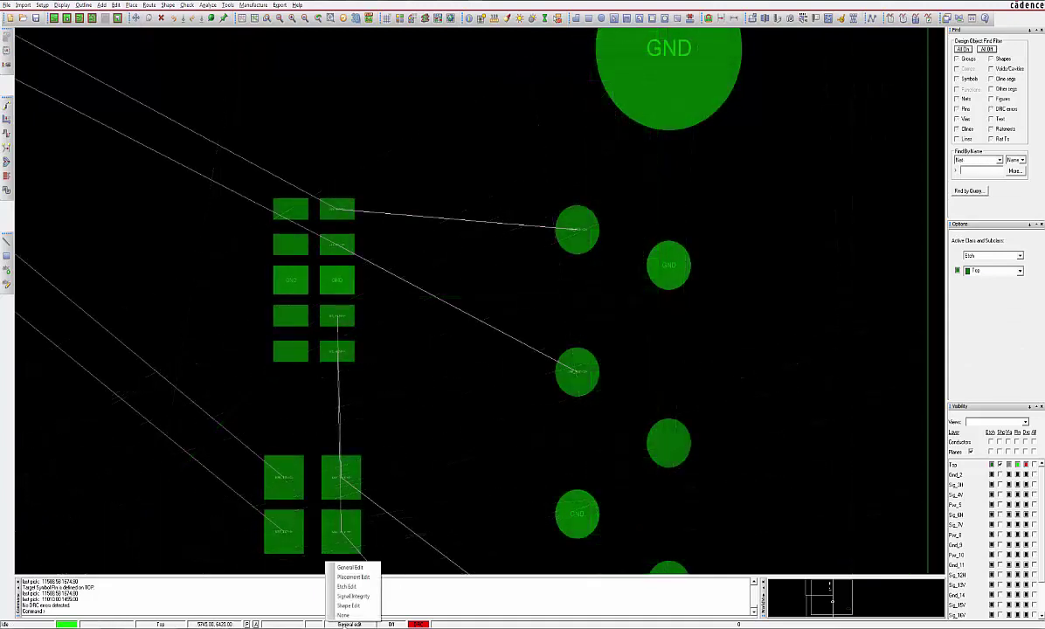
pyautogui.click(347, 587)
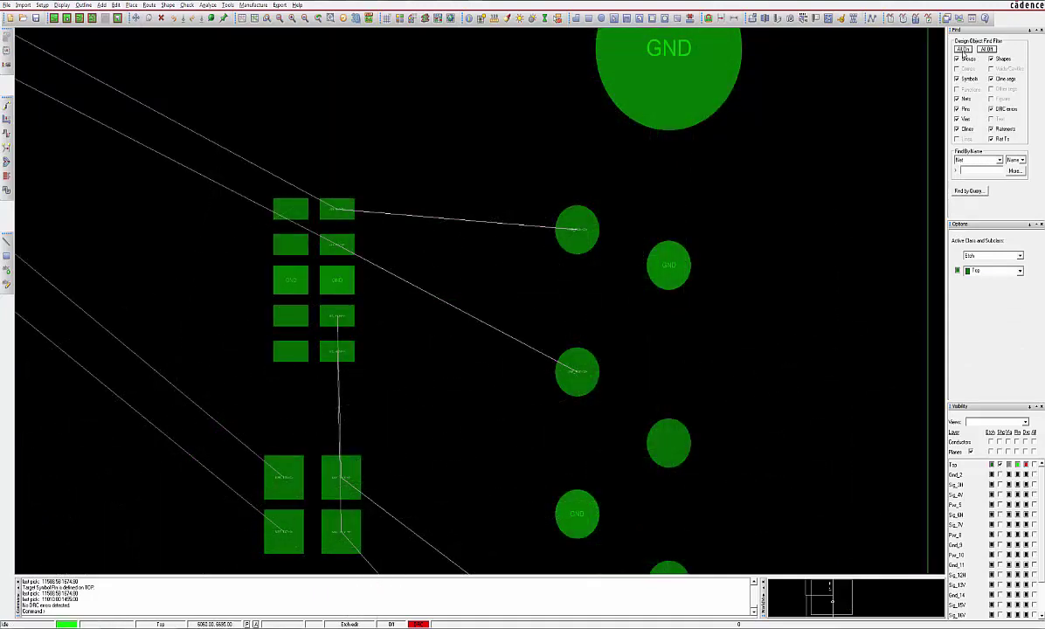
pyautogui.click(346, 212)
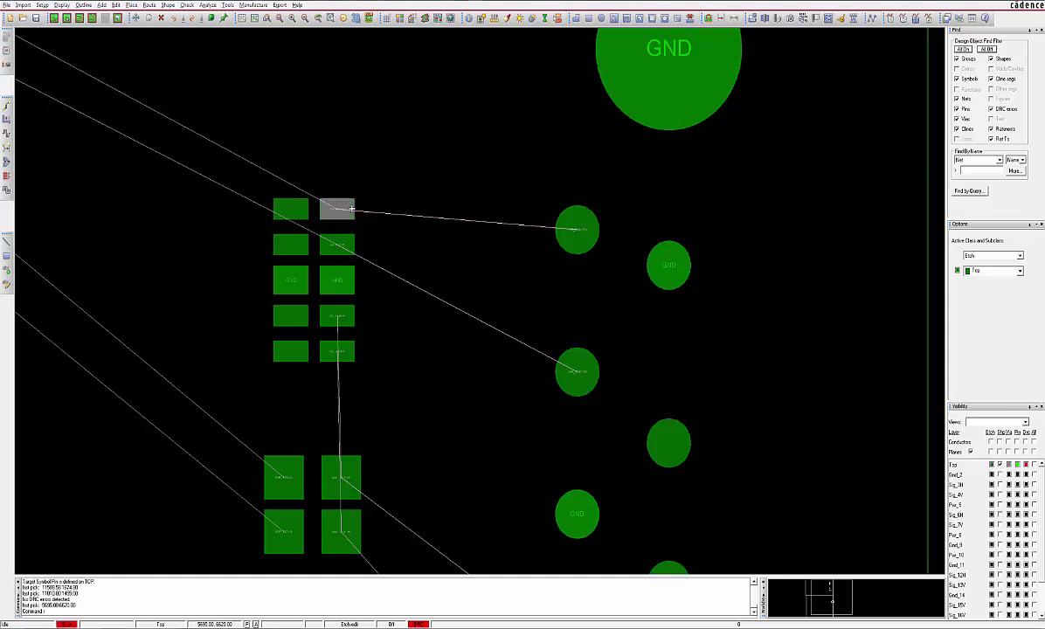
pyautogui.click(395, 222)
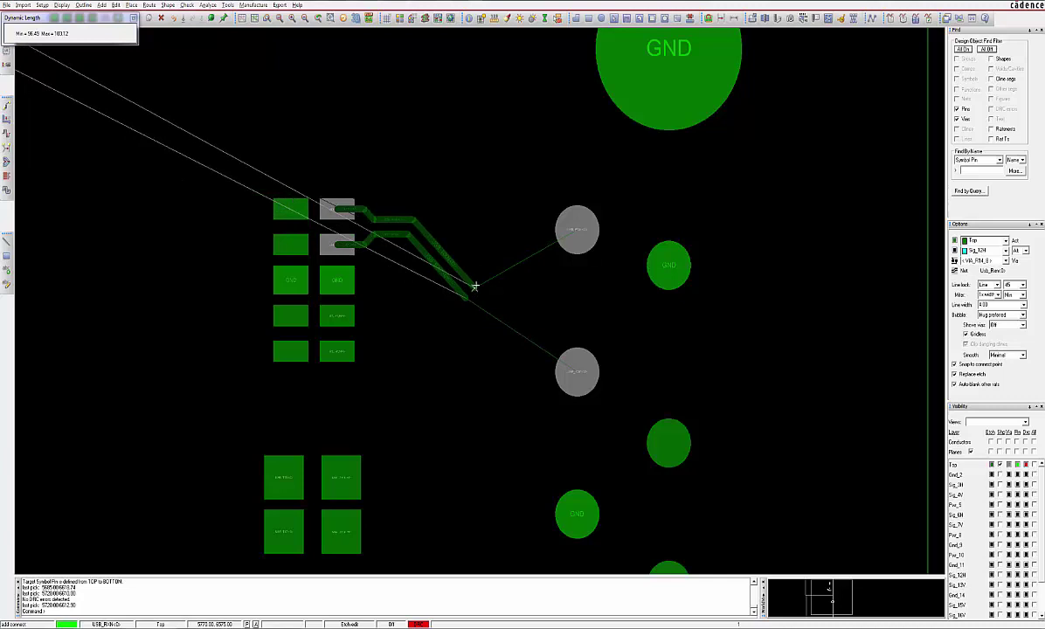
pyautogui.click(476, 288)
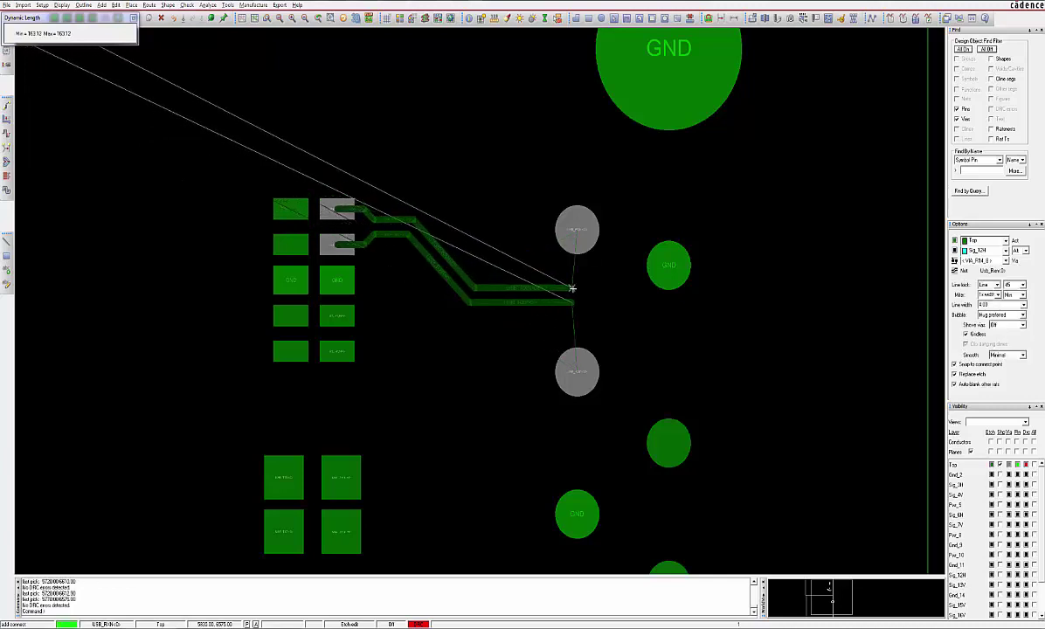
pyautogui.click(580, 279)
pyautogui.click(580, 229)
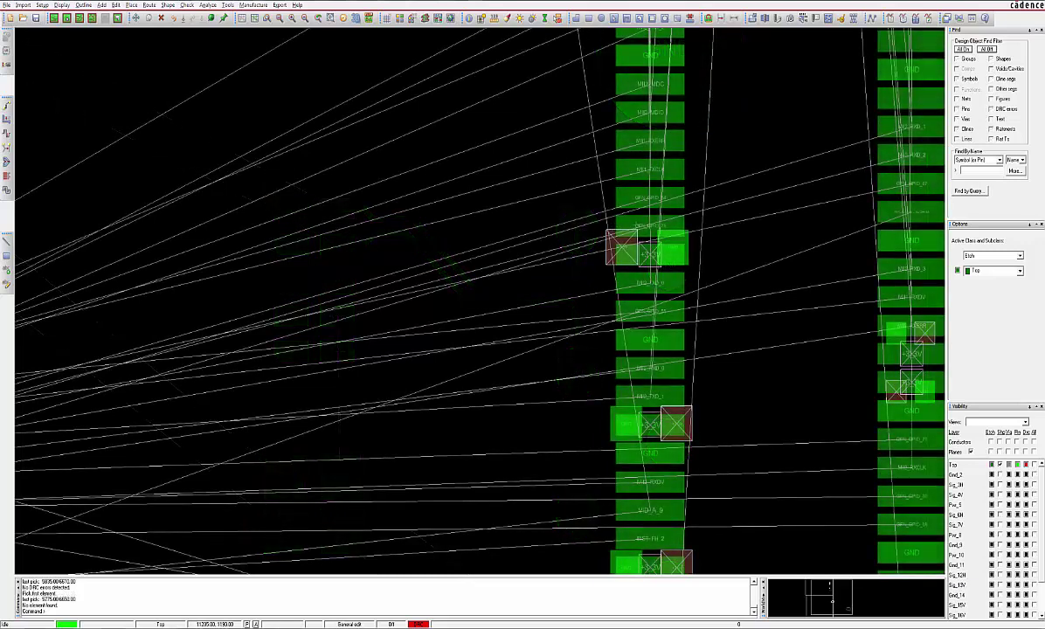
# In Etch Edit mode, group-route the MII2_MDC, MII2_MDIO, MII1_RXERR and MII1_TXCLK connections on Top, outward and then diagonally down to the left.
pyautogui.click(349, 624)
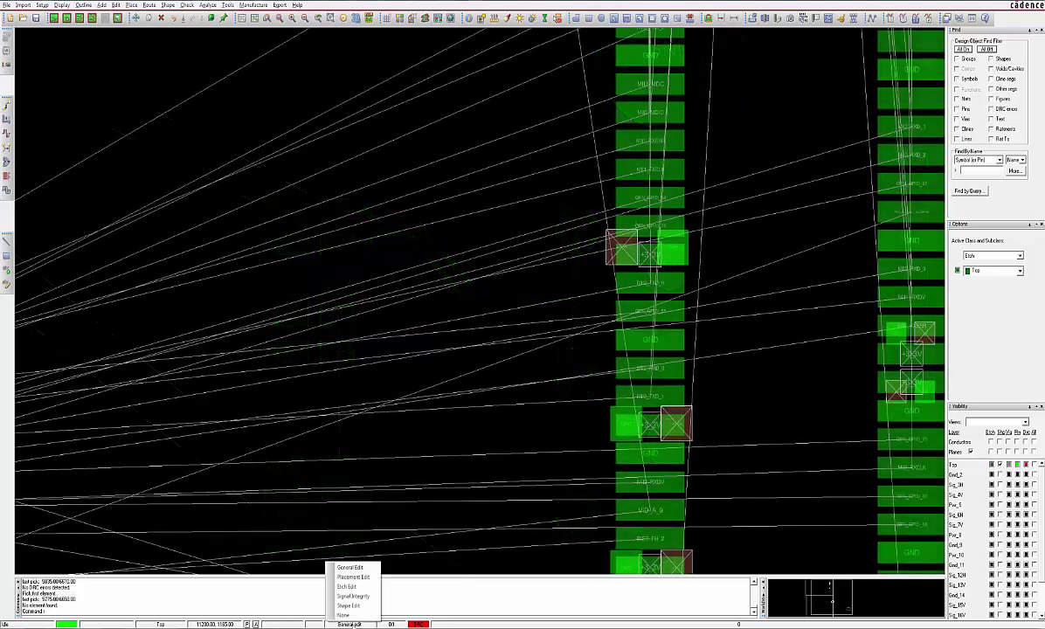
pyautogui.click(347, 587)
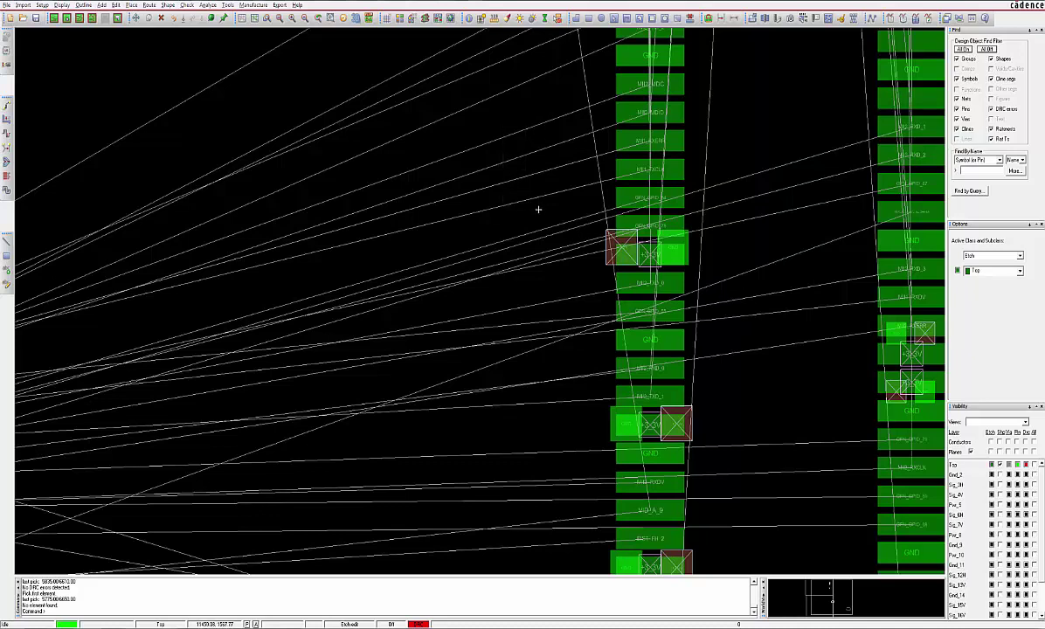
pyautogui.rightClick(527, 128)
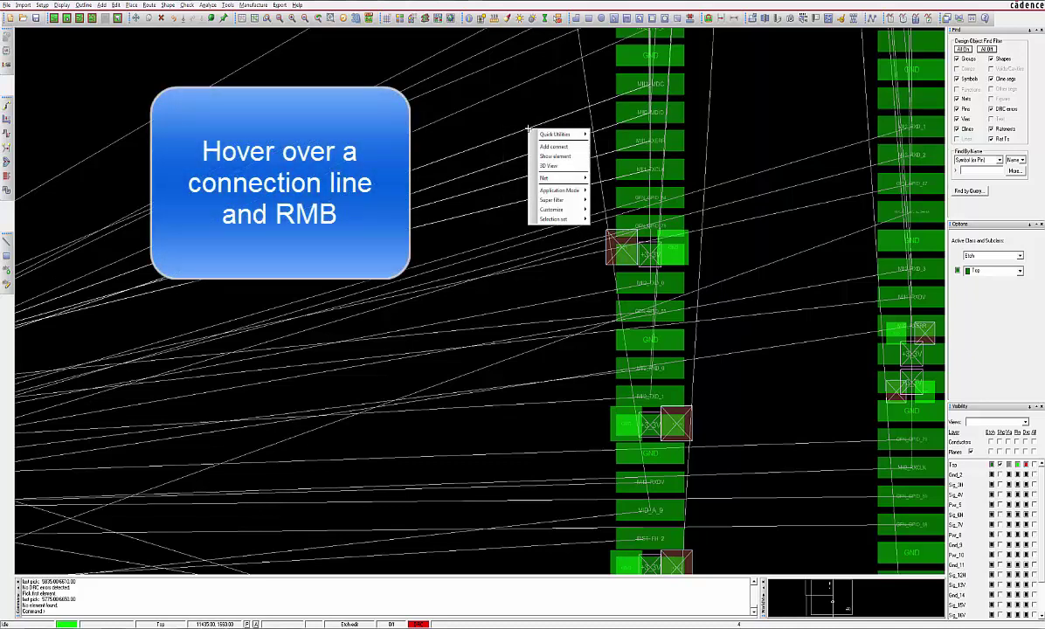
pyautogui.click(553, 146)
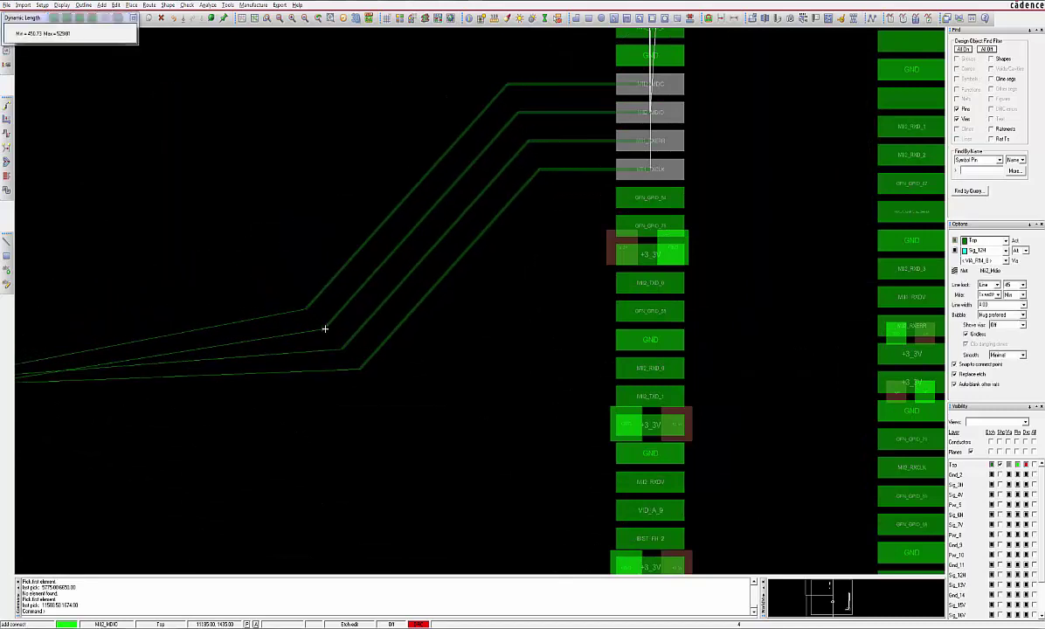
pyautogui.click(322, 331)
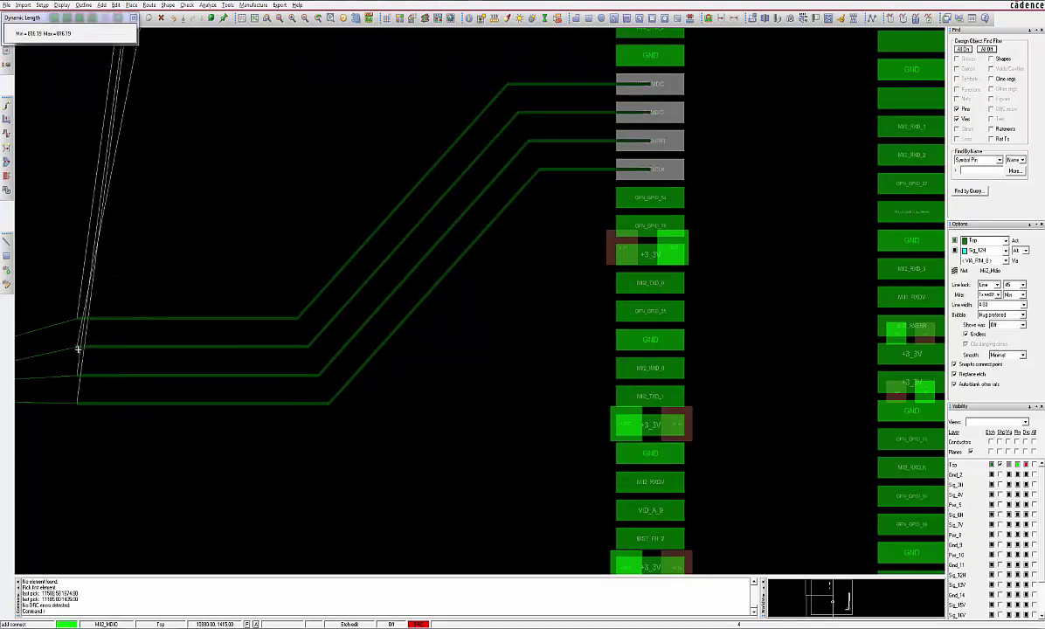